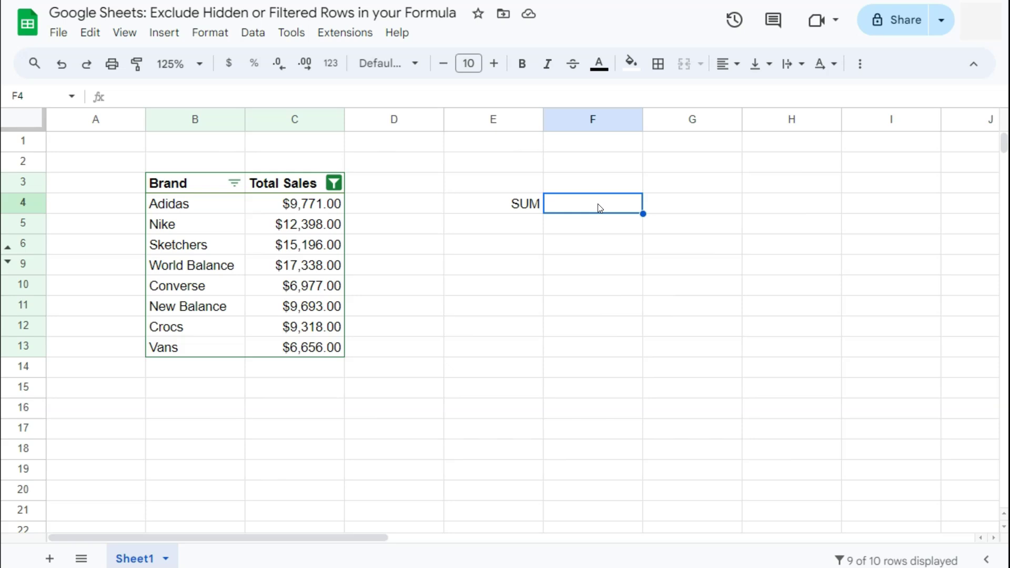
Clear the Total Sales filter and unhide the Fila row so all ten brands show
{"action": "left_click", "coordinate": [334, 184]}
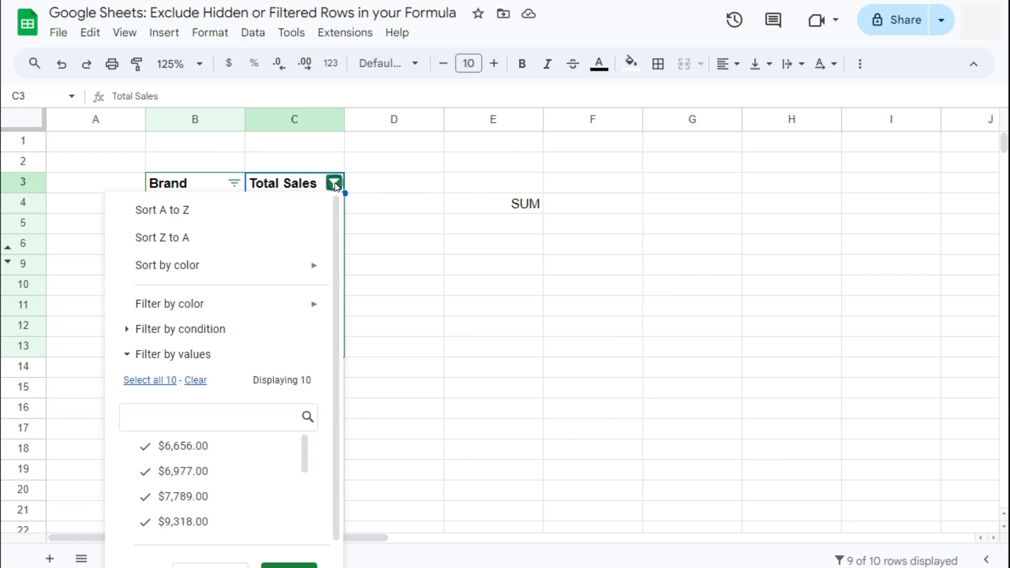
{"action": "left_click", "coordinate": [151, 381]}
{"action": "left_click", "coordinate": [289, 565]}
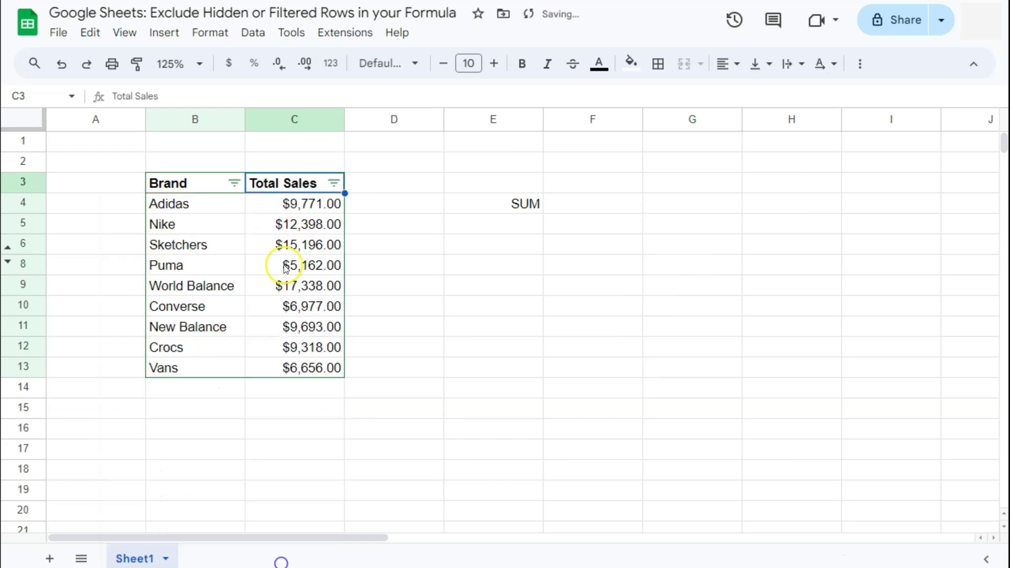
{"action": "left_click", "coordinate": [9, 246]}
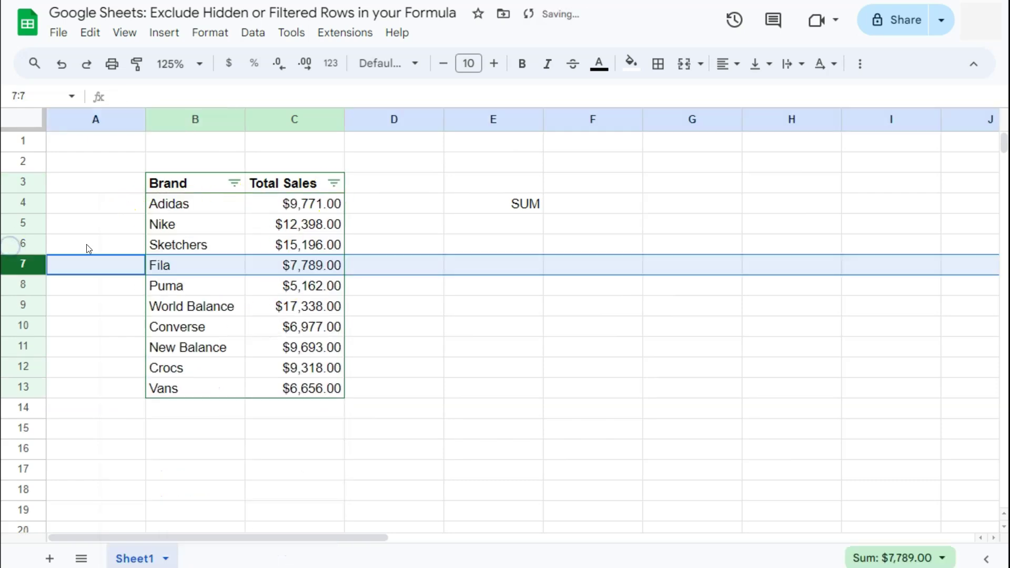
{"action": "left_click", "coordinate": [571, 204]}
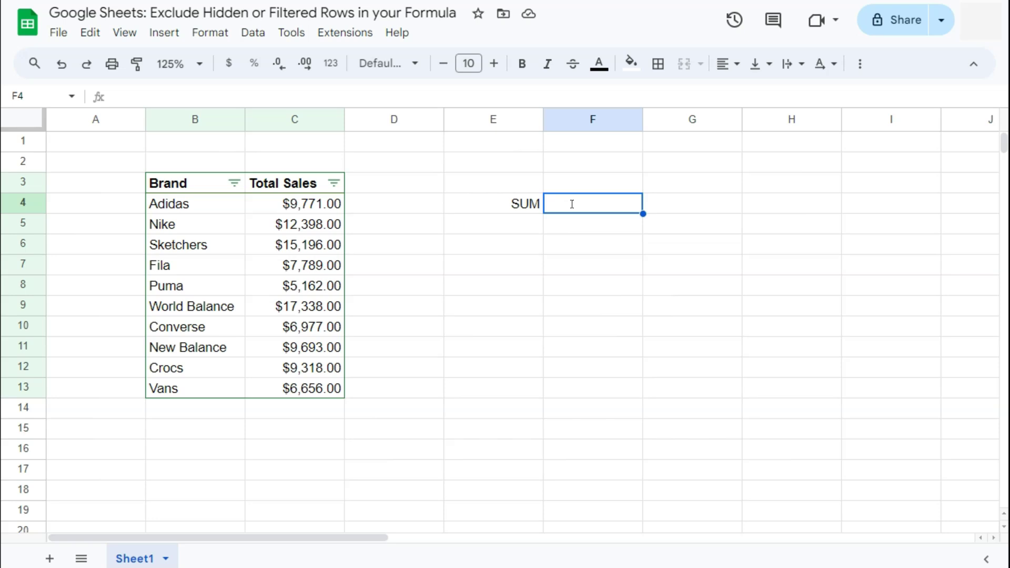
Enter =SUM(C4:C13) in F4 for $100,298.00 and compare it with the selected sales sum
{"action": "type", "text": "="}
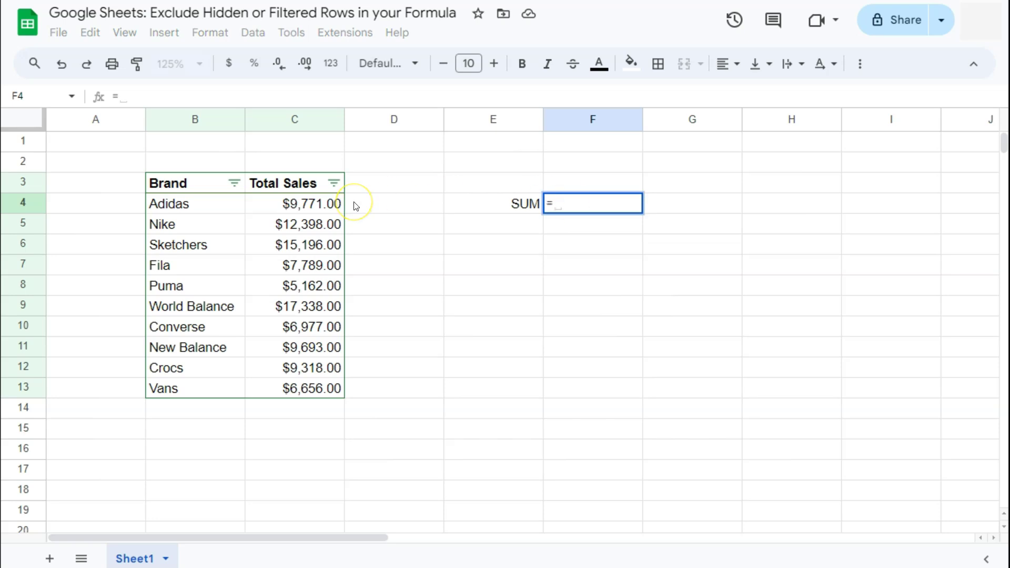
{"action": "type", "text": "sum"}
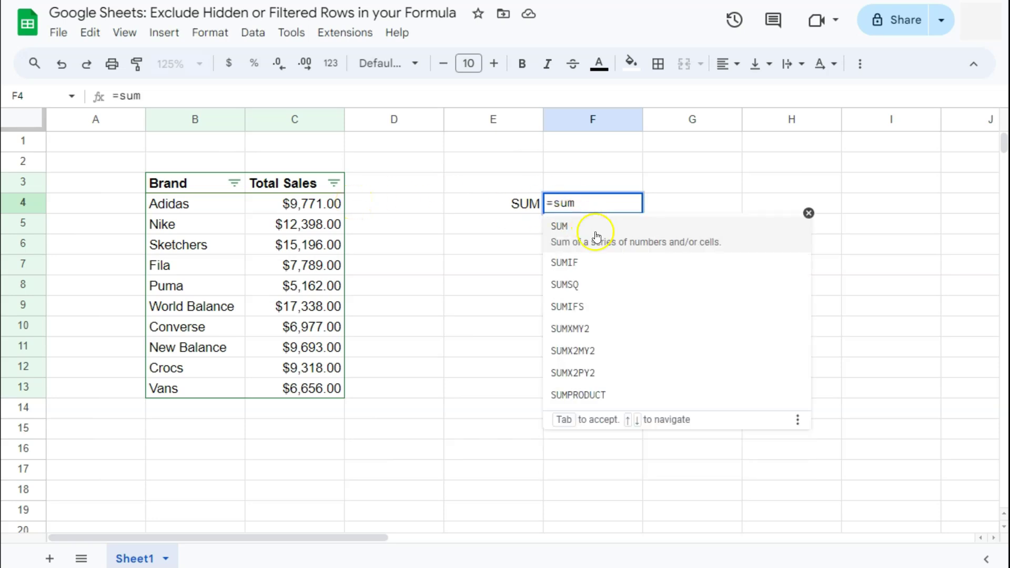
{"action": "left_click", "coordinate": [595, 232]}
{"action": "left_click_drag", "start_coordinate": [308, 205], "coordinate": [314, 383]}
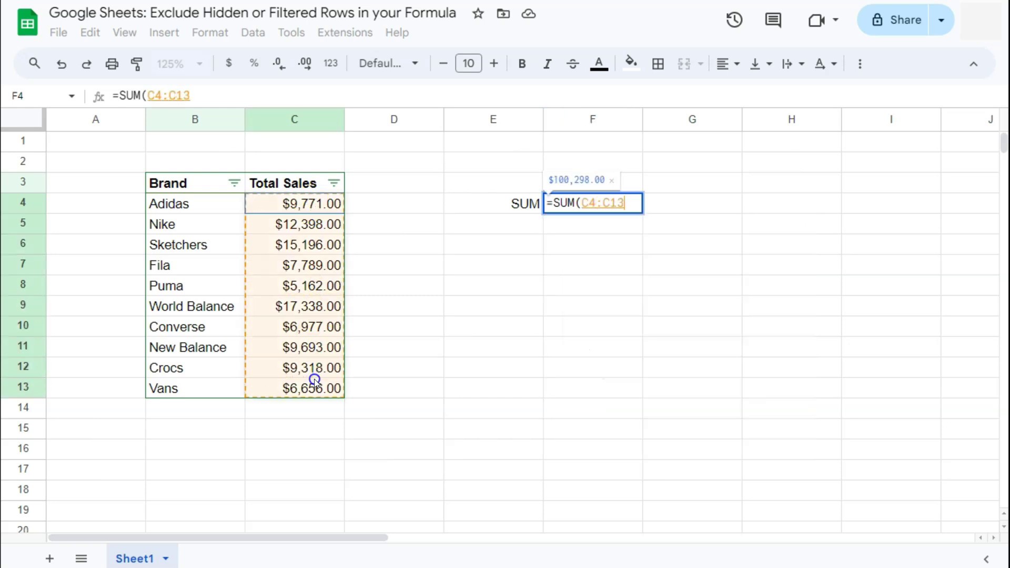
{"action": "key", "text": "Return"}
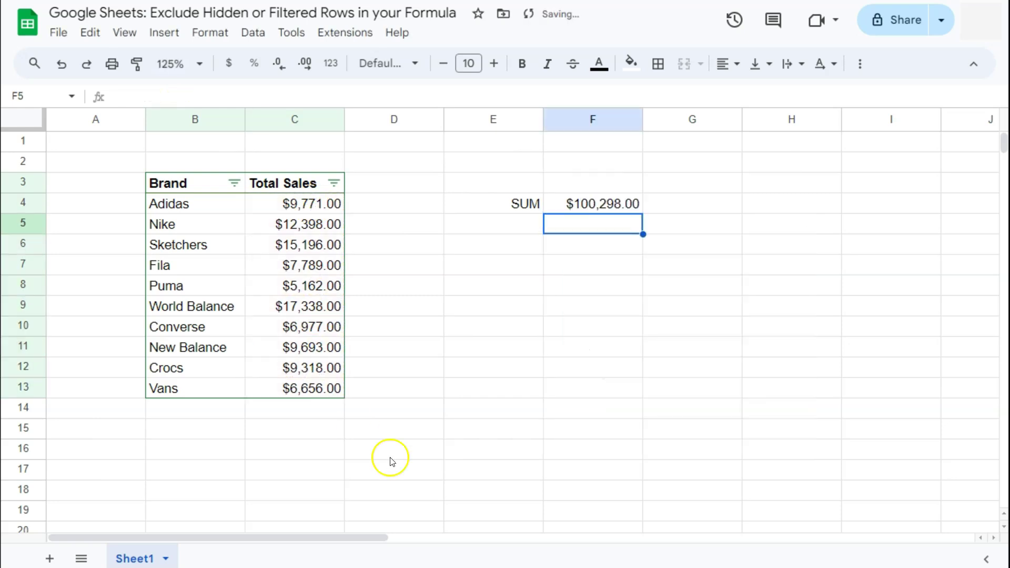
{"action": "left_click", "coordinate": [620, 204]}
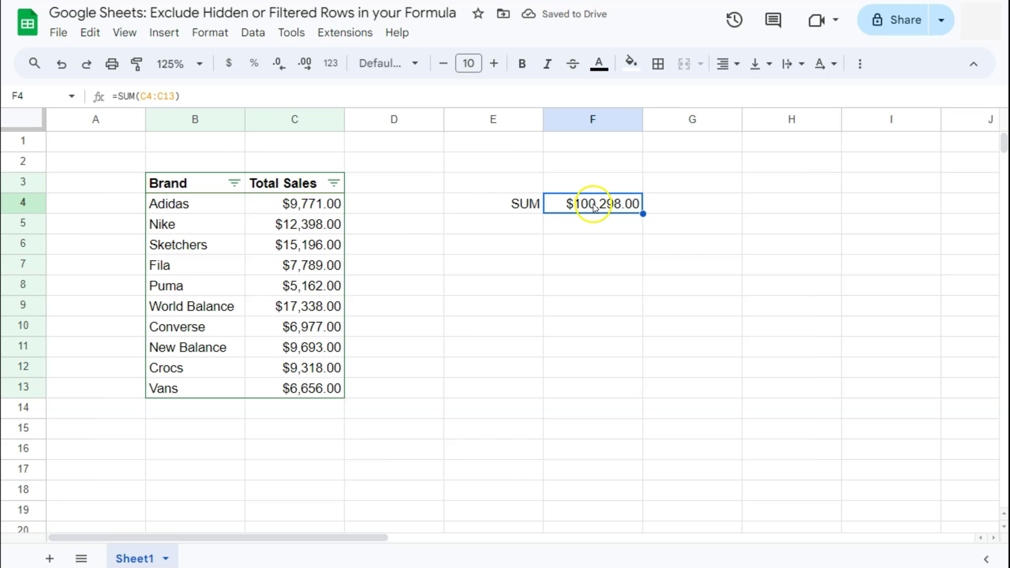
{"action": "left_click_drag", "start_coordinate": [329, 208], "coordinate": [319, 387]}
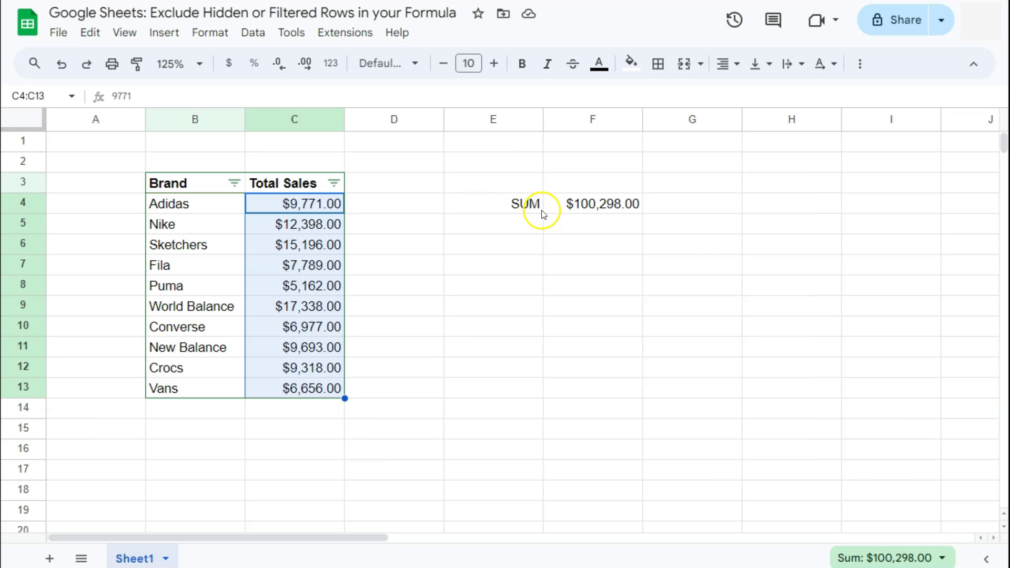
Select F5 and bring up the Total Sales filter's value list, all ten values ticked
{"action": "left_click", "coordinate": [611, 224]}
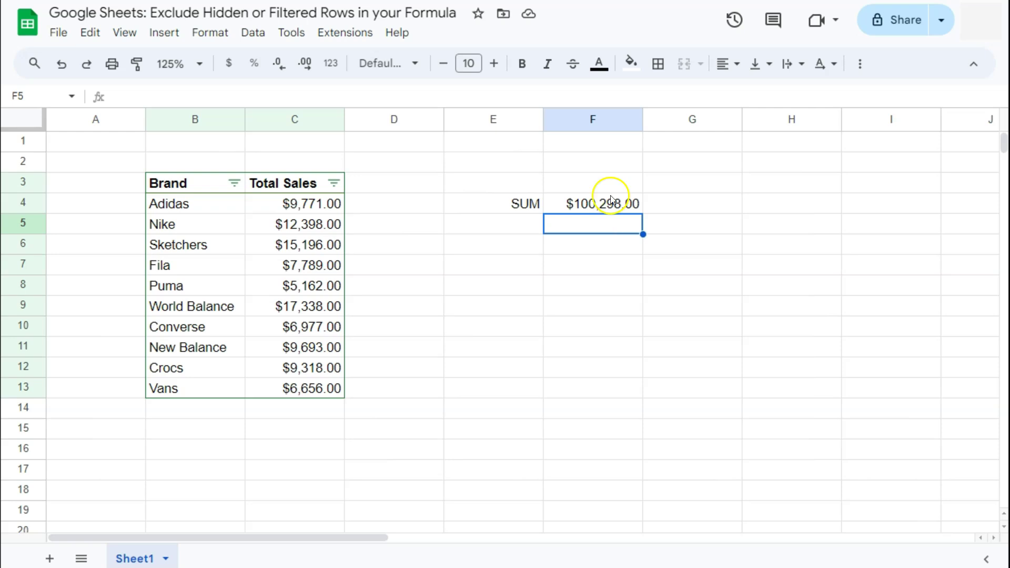
{"action": "left_click", "coordinate": [333, 182]}
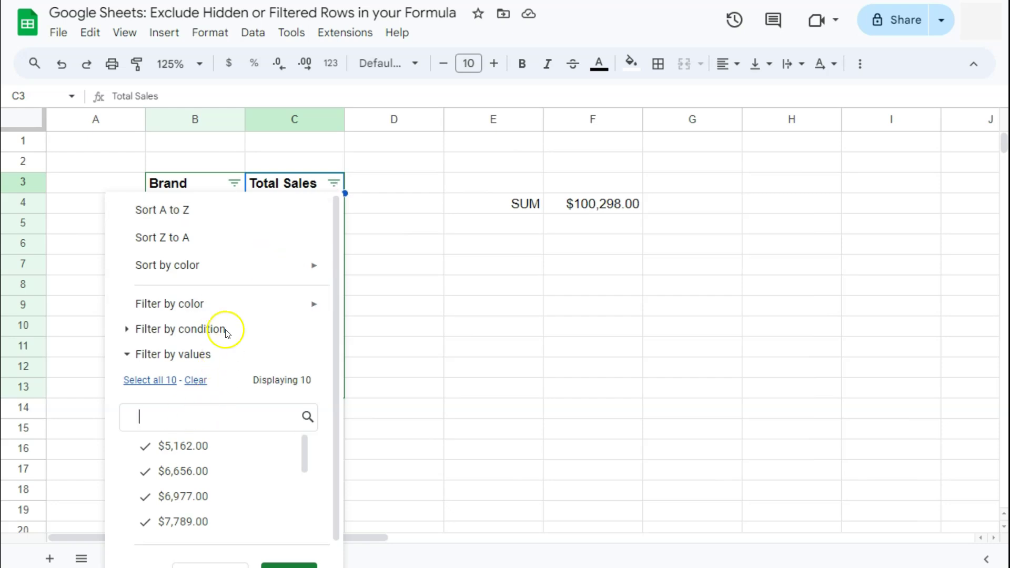
Filter out Puma's $5,162.00 sales value and check that F4's SUM still covers C4:C13
{"action": "left_click", "coordinate": [182, 449]}
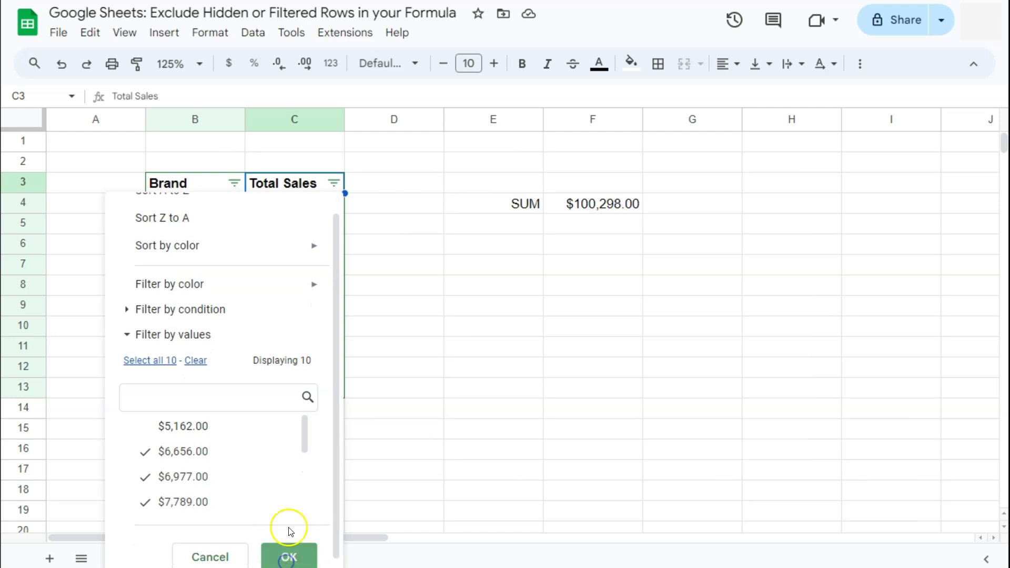
{"action": "left_click", "coordinate": [287, 550]}
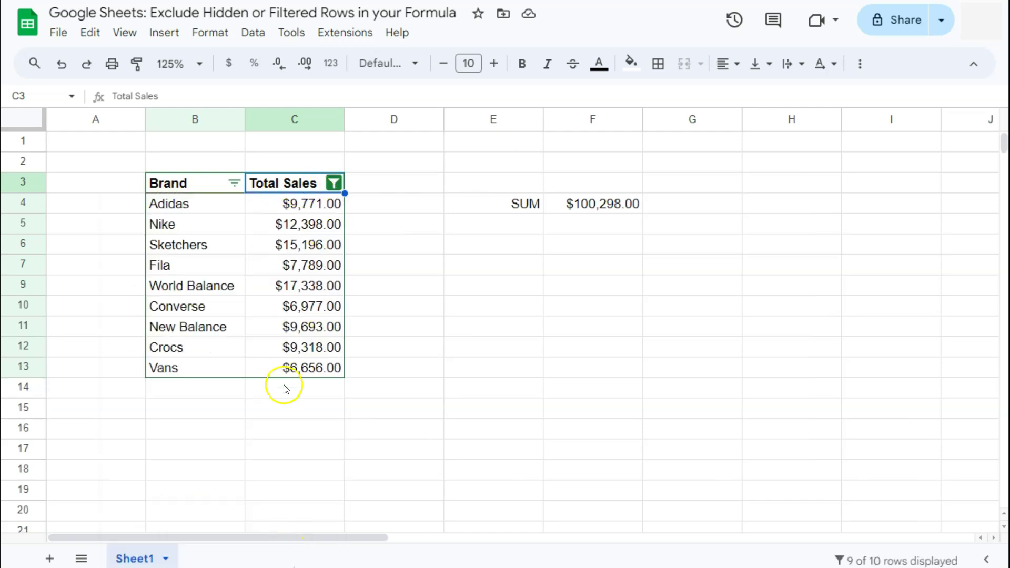
{"action": "double_click", "coordinate": [593, 209]}
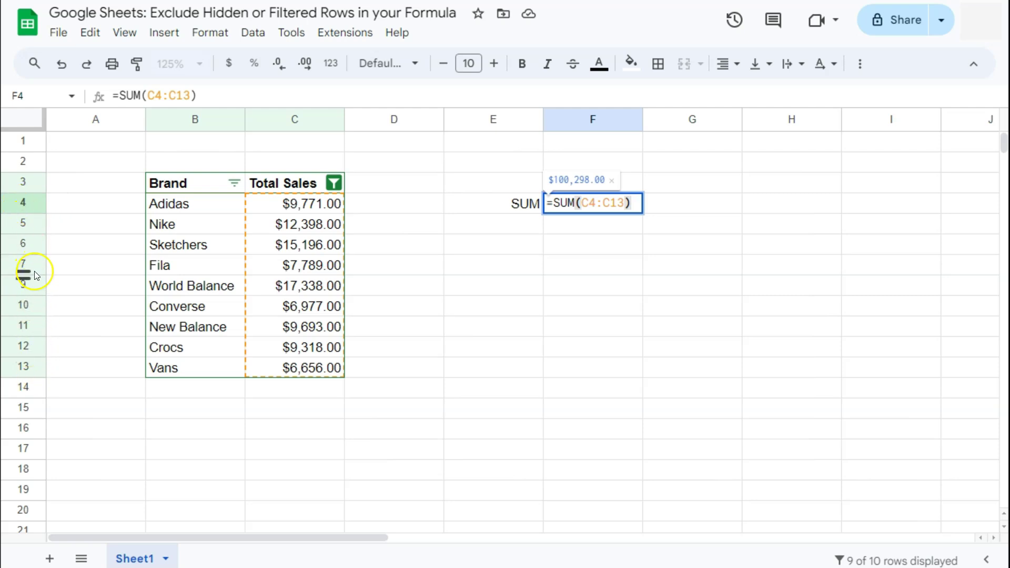
Enter =sum(C4:C13) in F5, which still returns $100,298.00 despite the filtered row
{"action": "left_click", "coordinate": [592, 225]}
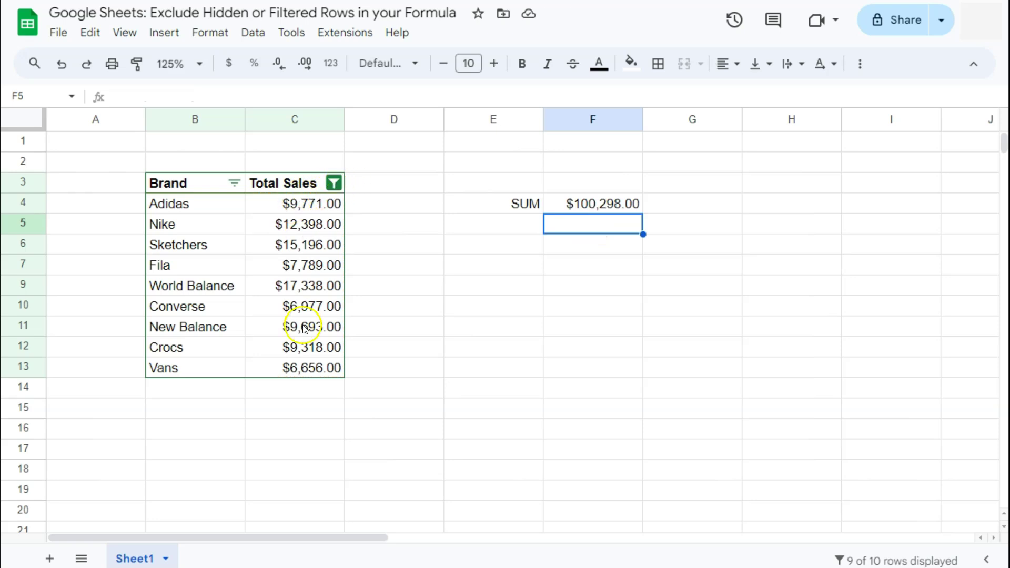
{"action": "left_click", "coordinate": [575, 229]}
{"action": "type", "text": "=sum("}
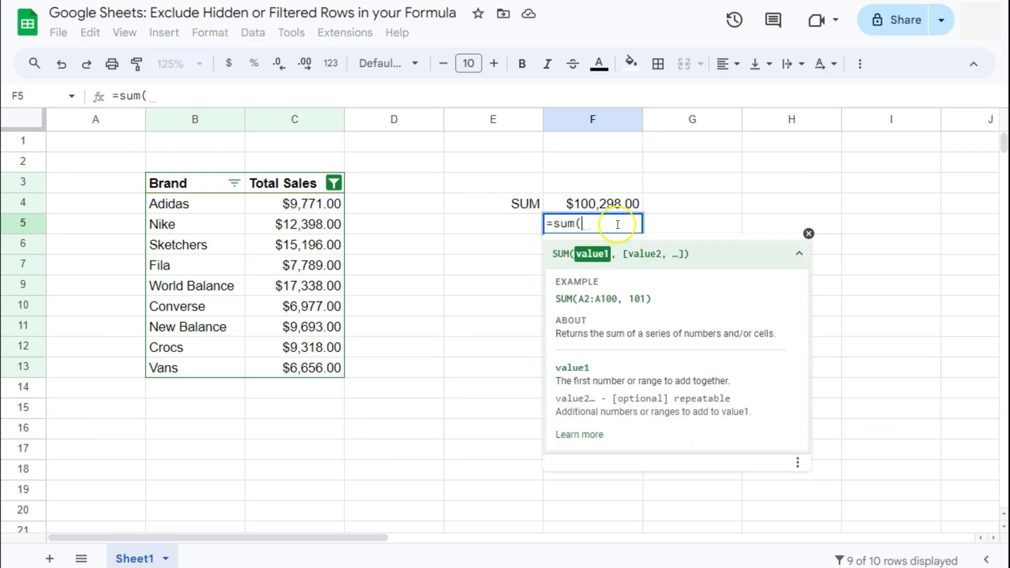
{"action": "left_click_drag", "start_coordinate": [288, 204], "coordinate": [289, 365]}
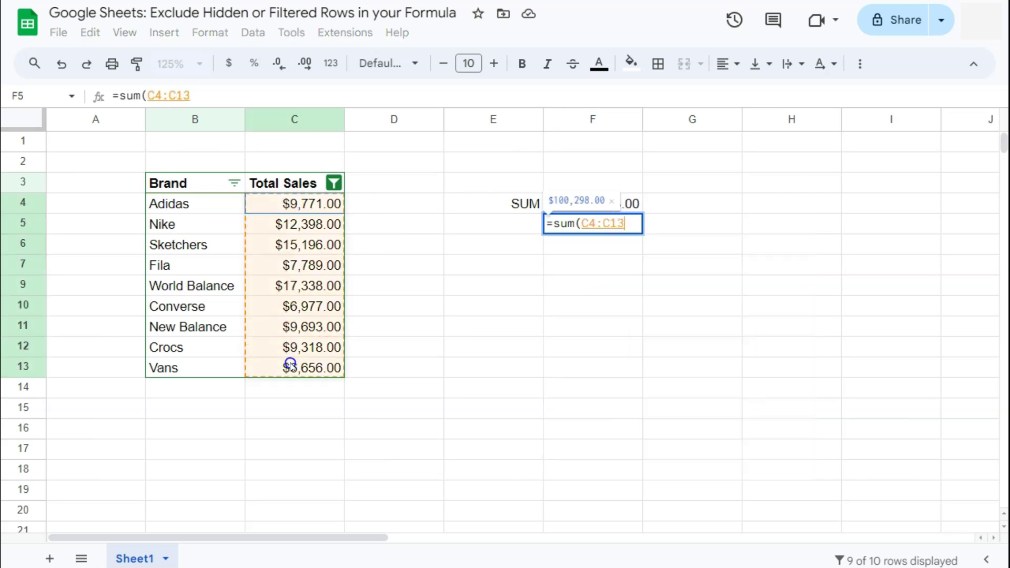
{"action": "key", "text": "Return"}
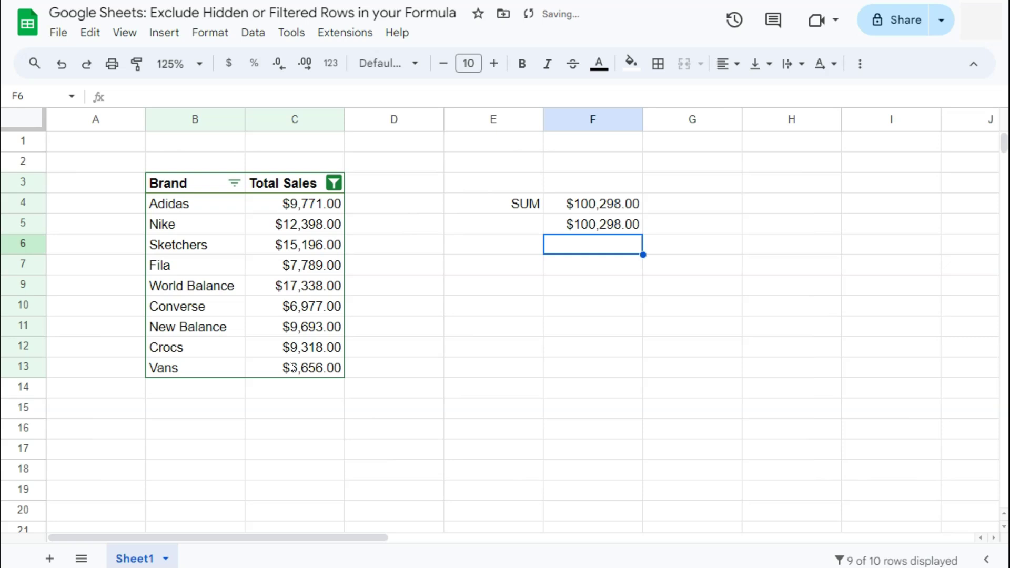
{"action": "left_click", "coordinate": [622, 227]}
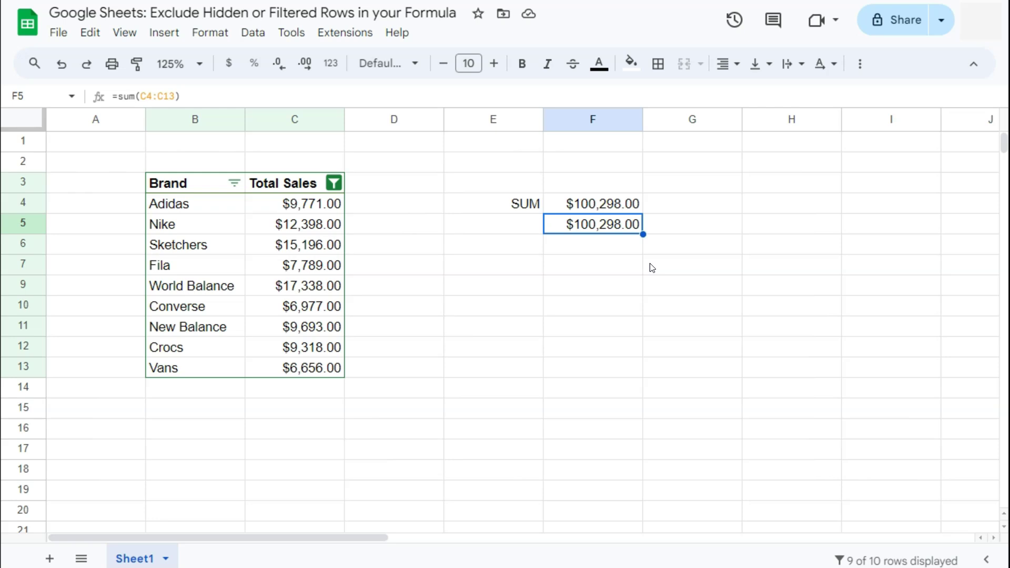
Replace F5's formula with =SUBTOTAL( and bring up the SUBTOTAL help article
{"action": "left_click", "coordinate": [604, 233]}
{"action": "key", "text": "Delete"}
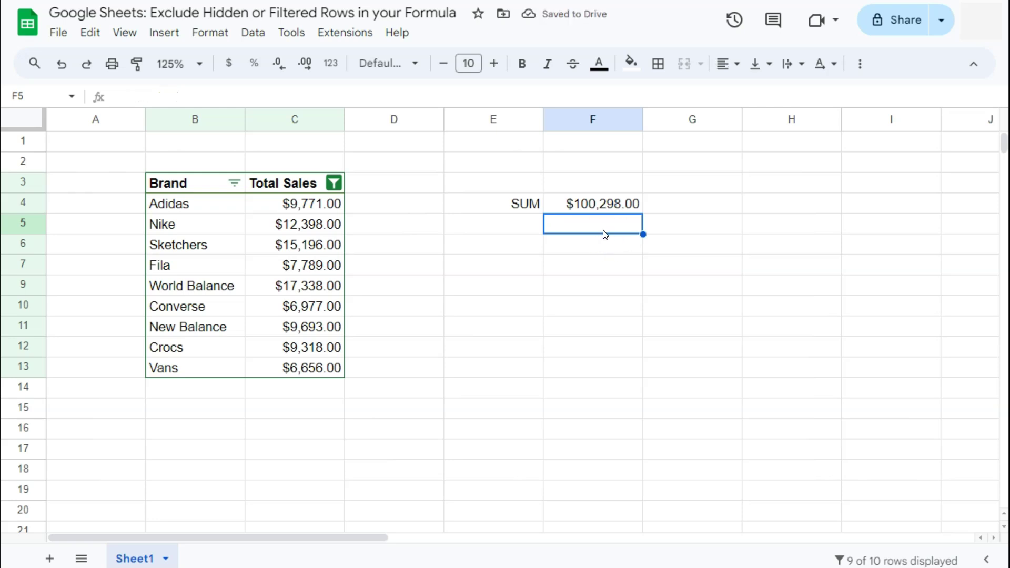
{"action": "type", "text": "=subto"}
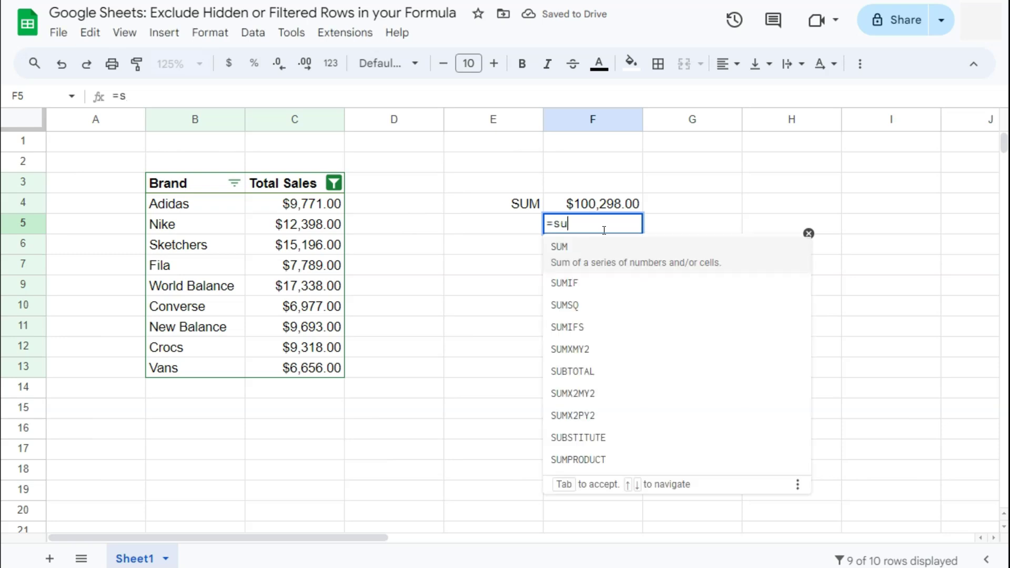
{"action": "left_click", "coordinate": [601, 248]}
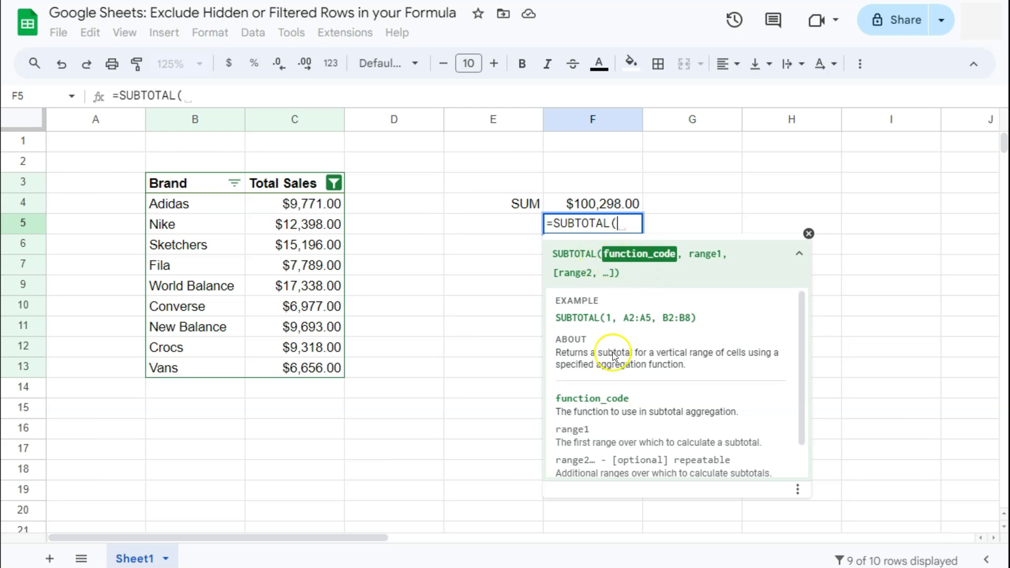
{"action": "scroll", "coordinate": [621, 390], "scroll_direction": "down", "scroll_amount": 2}
{"action": "left_click", "coordinate": [594, 463]}
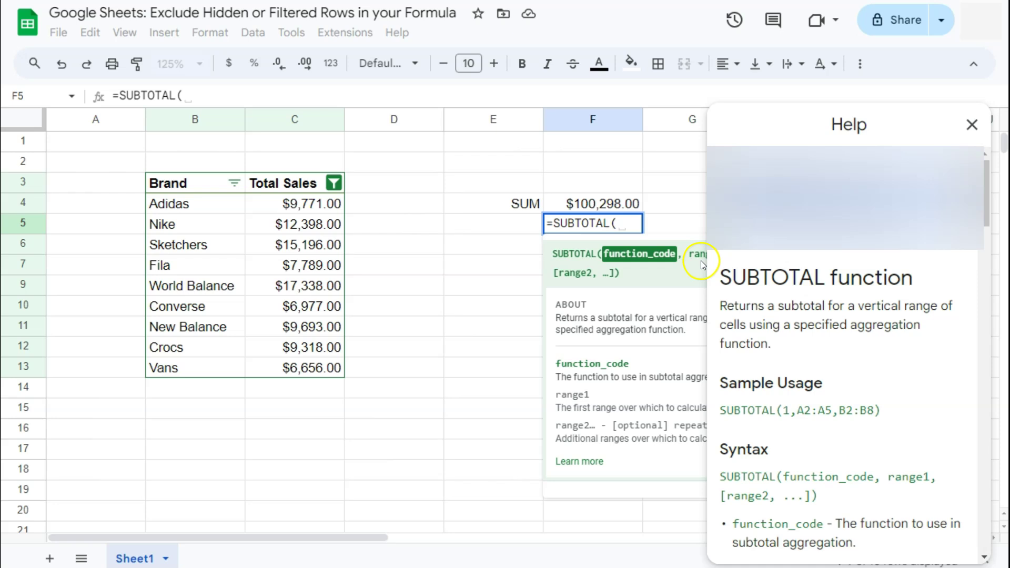
Scroll the SUBTOTAL help to the function codes and highlight AVERAGE, COUNT and '9 is SUM'
{"action": "scroll", "coordinate": [802, 397], "scroll_direction": "down", "scroll_amount": 5}
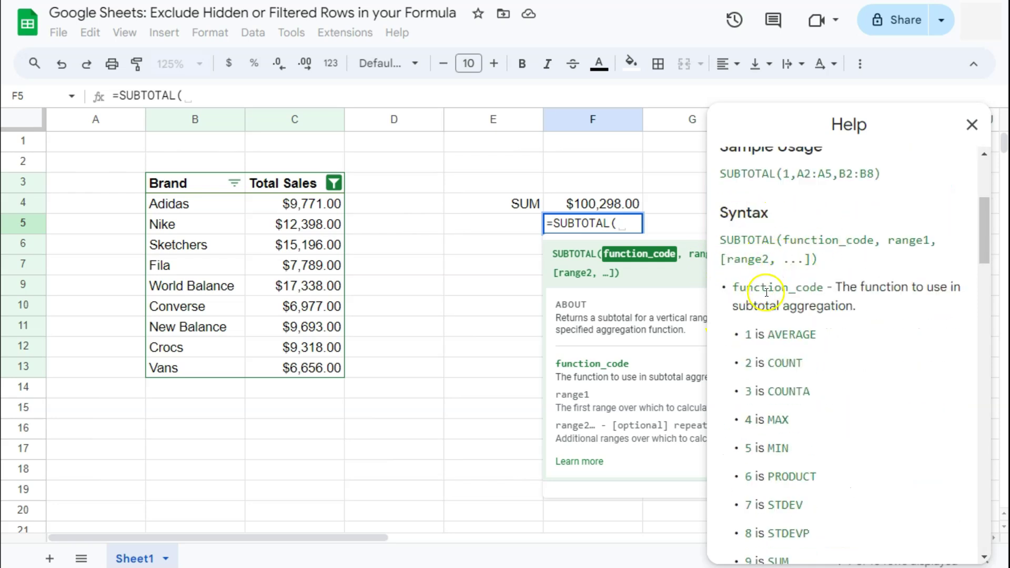
{"action": "scroll", "coordinate": [988, 244], "scroll_direction": "down", "scroll_amount": 2}
{"action": "scroll", "coordinate": [986, 245], "scroll_direction": "down", "scroll_amount": 1}
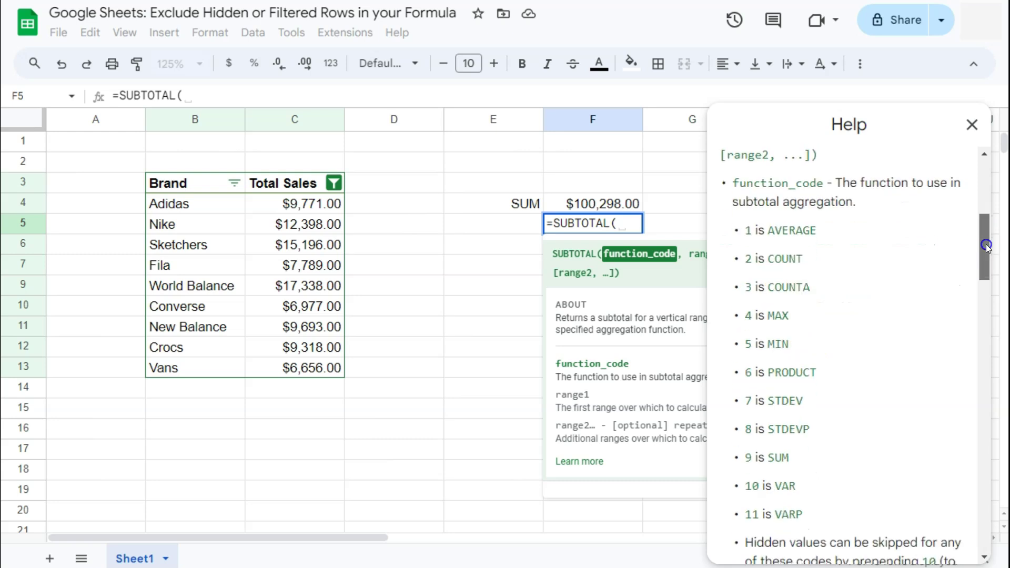
{"action": "left_click_drag", "start_coordinate": [768, 200], "coordinate": [816, 201]}
{"action": "left_click_drag", "start_coordinate": [769, 230], "coordinate": [803, 343]}
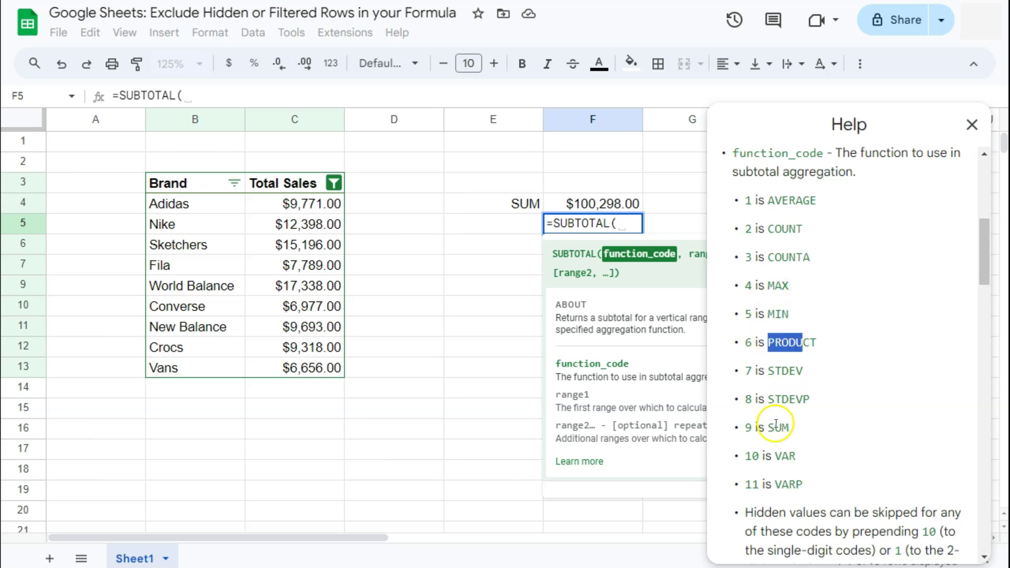
{"action": "left_click_drag", "start_coordinate": [789, 428], "coordinate": [748, 429]}
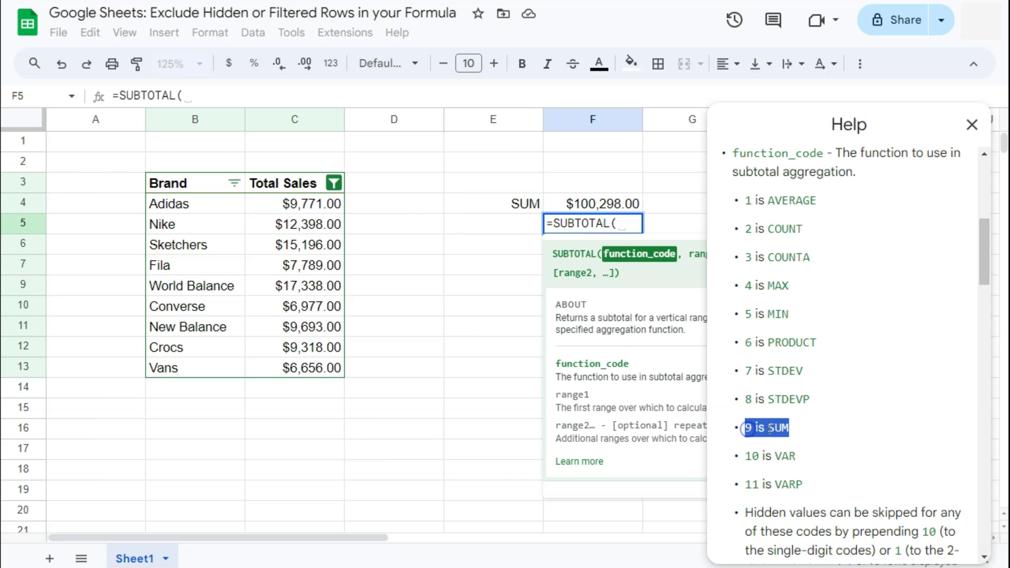
Complete F5 as =SUBTOTAL(9,C4:C13), giving $95,136.00, and close the help panel
{"action": "left_click", "coordinate": [626, 225]}
{"action": "type", "text": "9"}
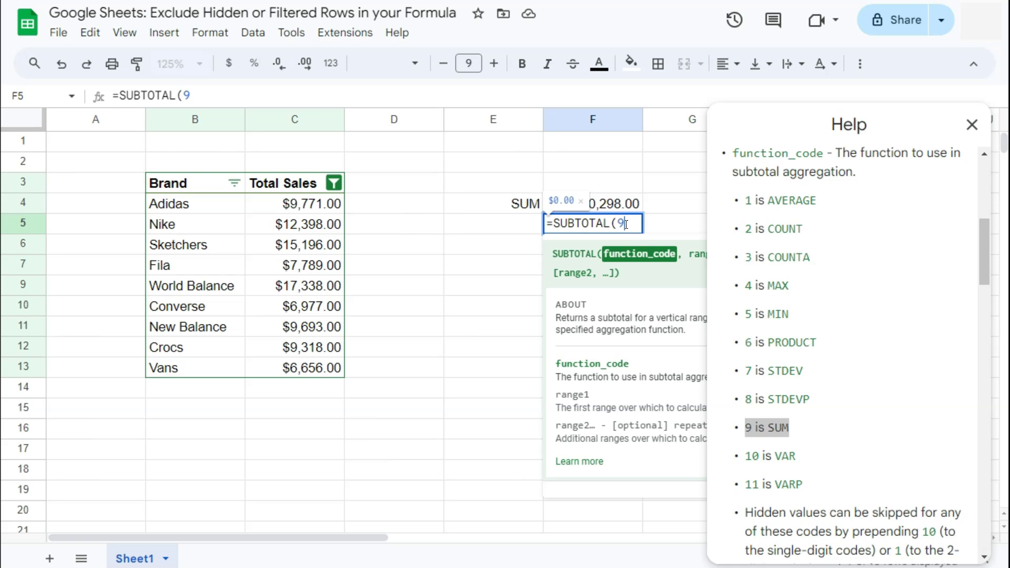
{"action": "type", "text": ","}
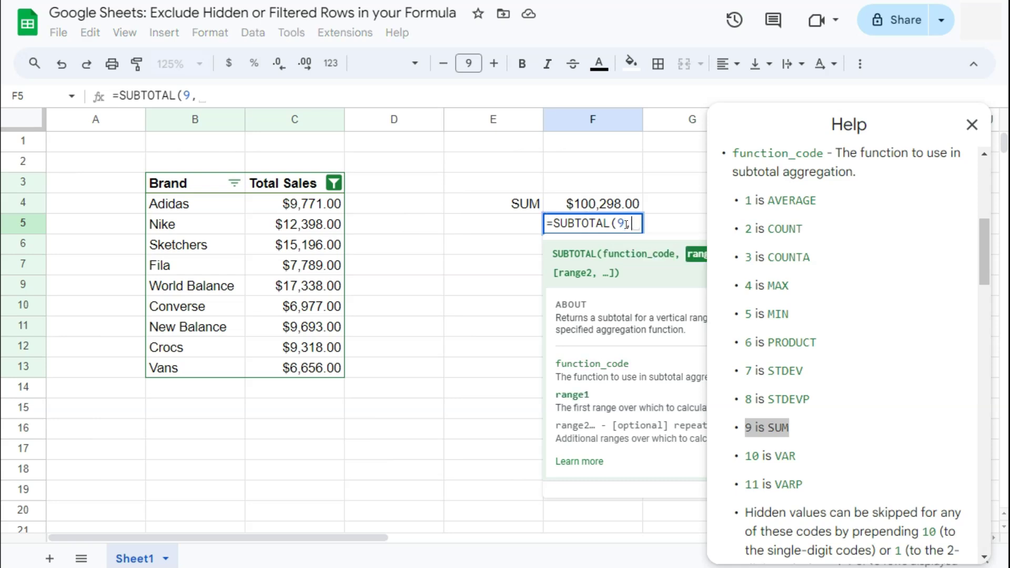
{"action": "left_click_drag", "start_coordinate": [315, 204], "coordinate": [328, 367]}
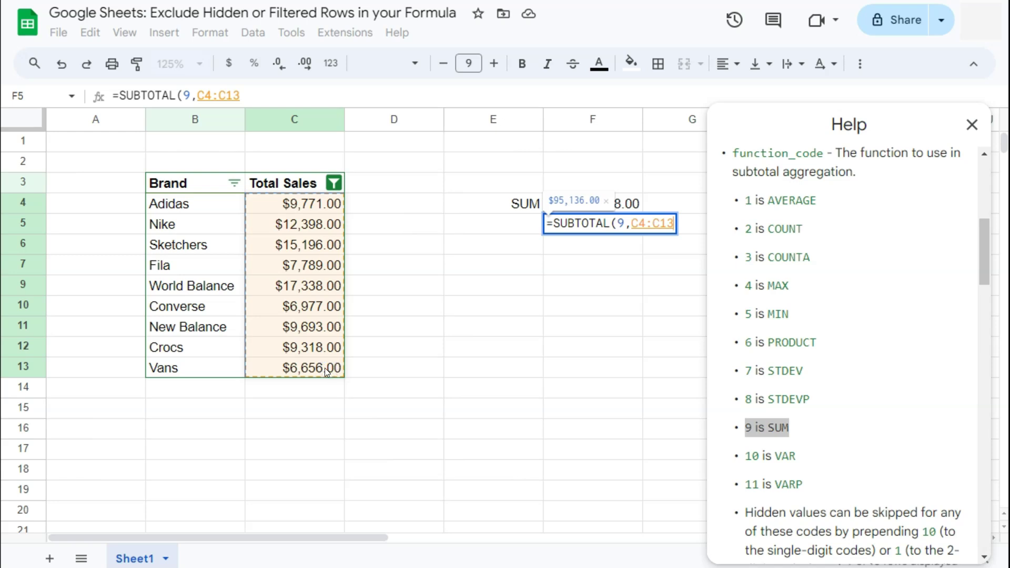
{"action": "key", "text": "Return"}
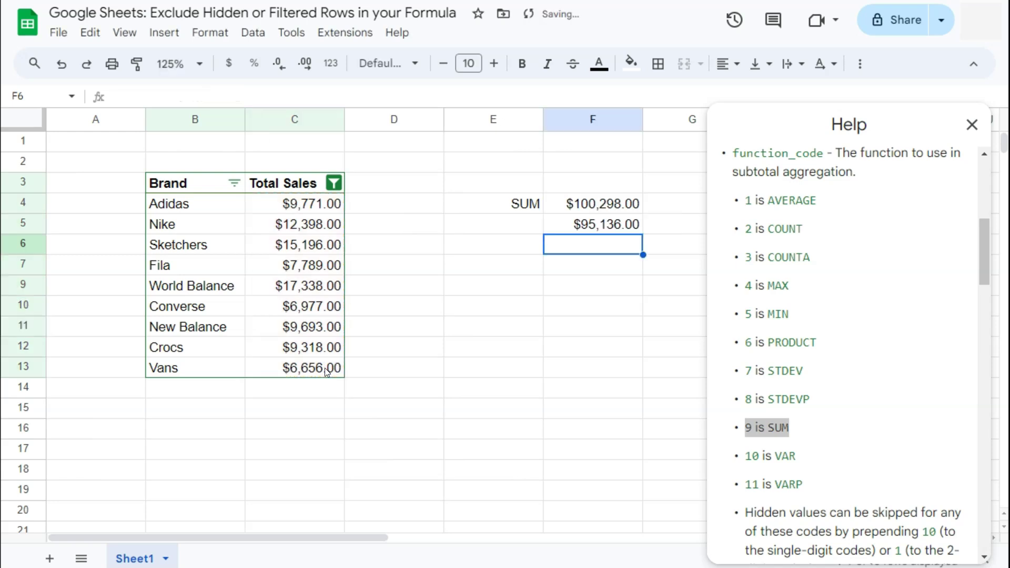
{"action": "left_click", "coordinate": [972, 125]}
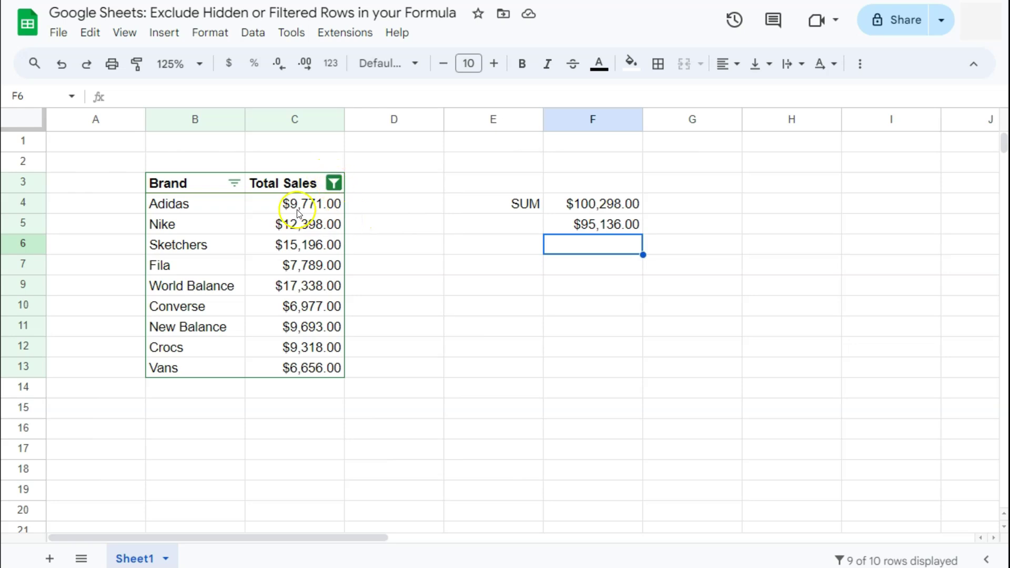
Select the sales figures C4:C13 to compare their sum with F5's SUBTOTAL result
{"action": "left_click", "coordinate": [322, 205]}
{"action": "left_click_drag", "start_coordinate": [311, 238], "coordinate": [314, 363]}
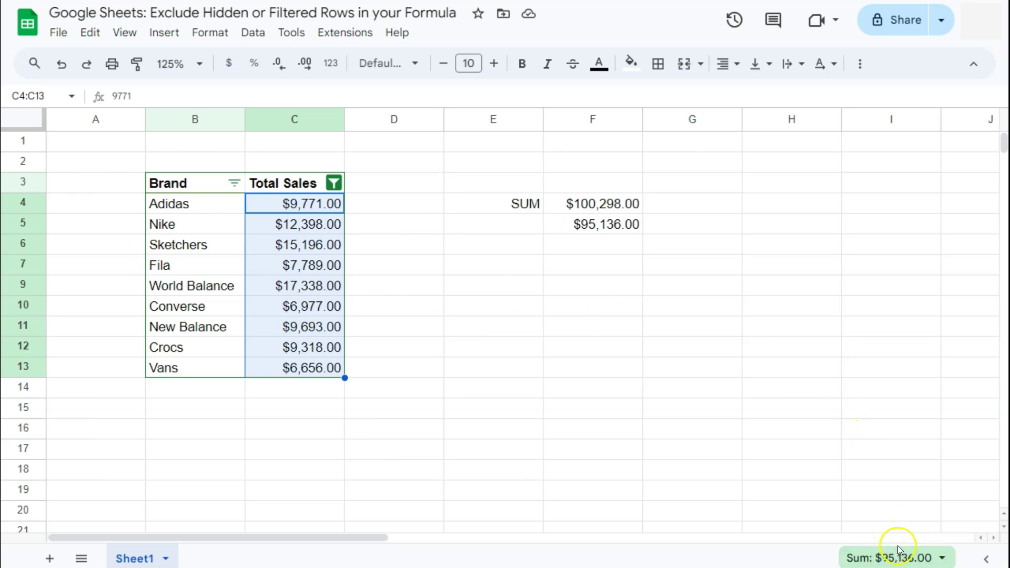
{"action": "left_click", "coordinate": [616, 226]}
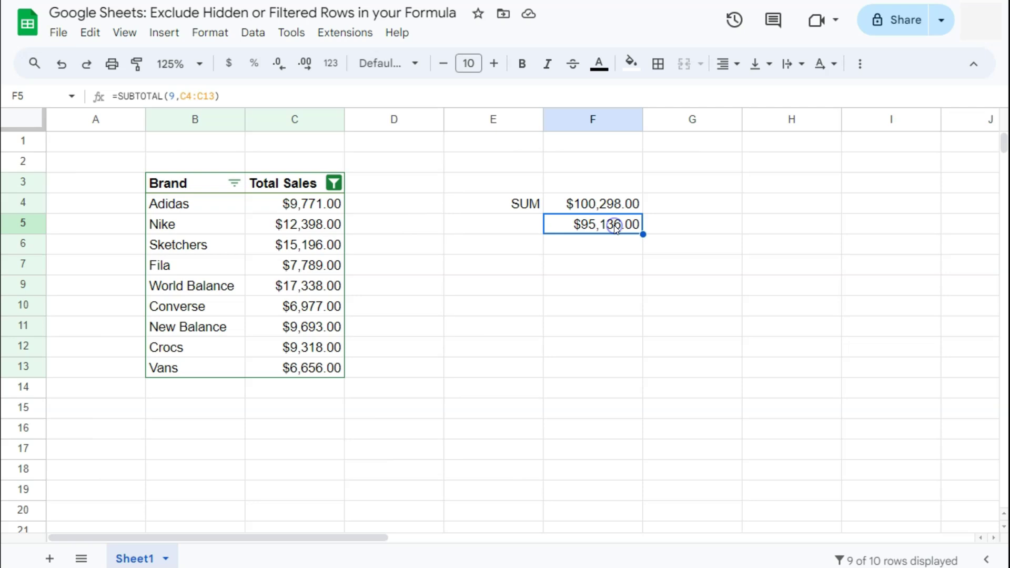
Label cell E5 'SUBTOTAL 9' beside the $95,136.00 result
{"action": "left_click", "coordinate": [493, 224]}
{"action": "type", "text": "SUBTOAL"}
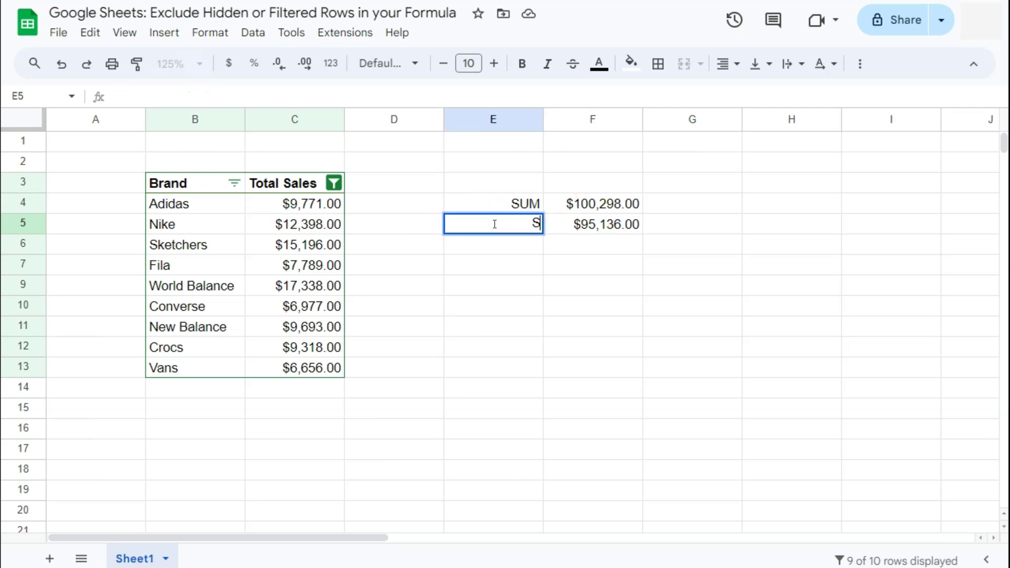
{"action": "key", "text": "BackSpace"}
{"action": "key", "text": "BackSpace"}
{"action": "type", "text": "TAL "}
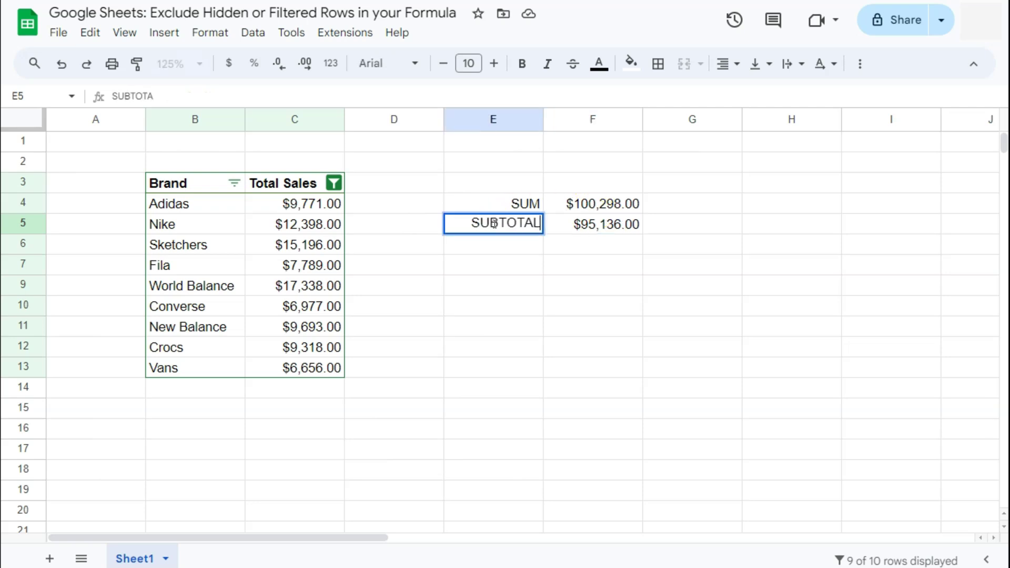
{"action": "type", "text": "9"}
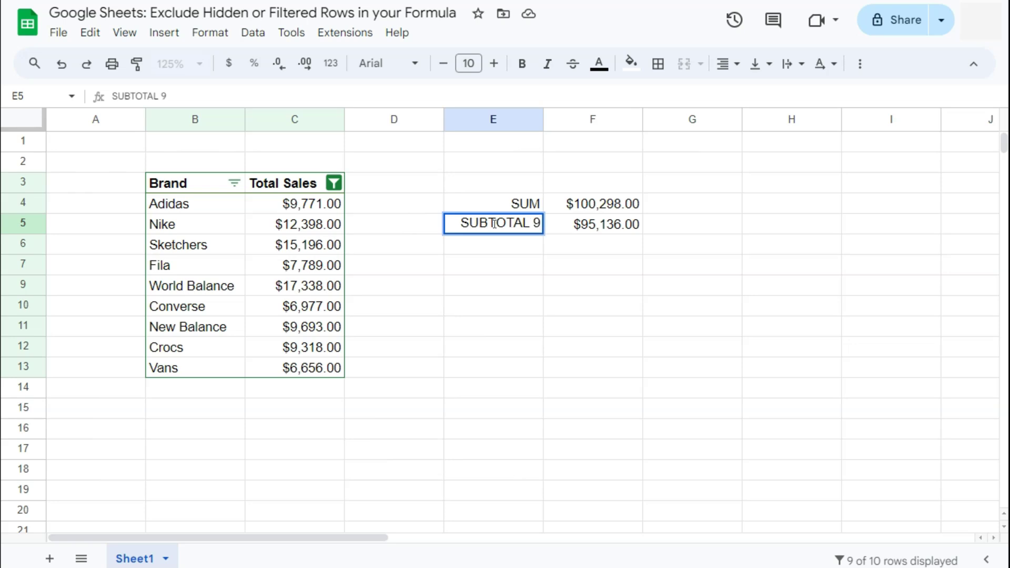
{"action": "left_click", "coordinate": [566, 246]}
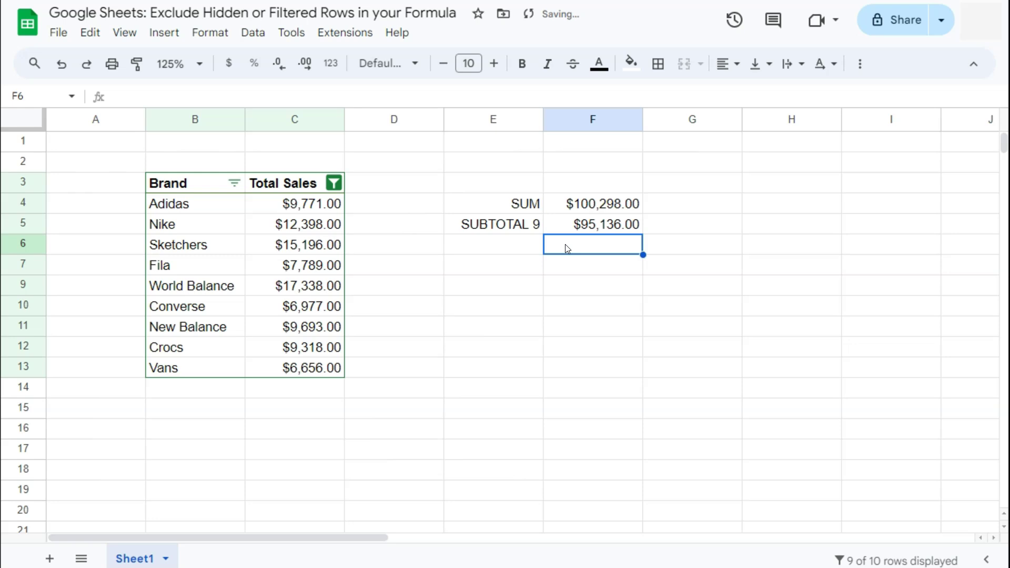
Hide row 9 with World Balance, leaving SUBTOTAL 9 at $95,136.00
{"action": "left_click", "coordinate": [24, 286]}
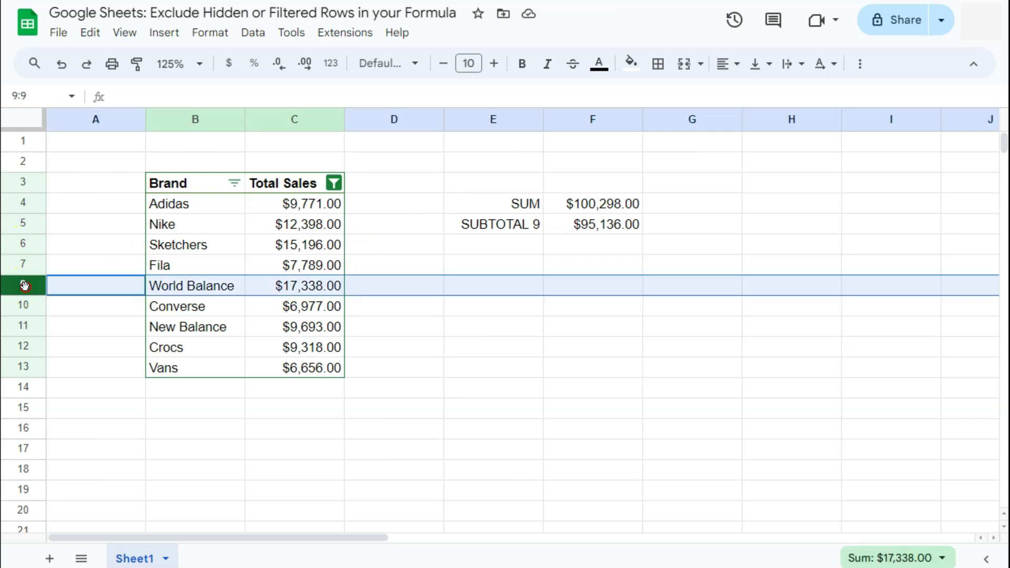
{"action": "right_click", "coordinate": [24, 285]}
{"action": "left_click", "coordinate": [75, 392]}
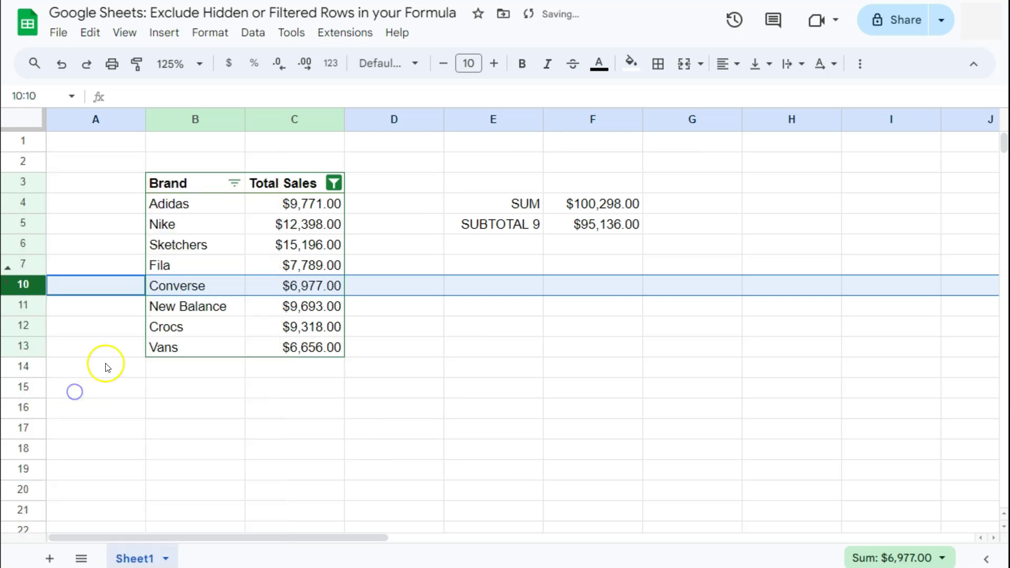
{"action": "left_click", "coordinate": [515, 225]}
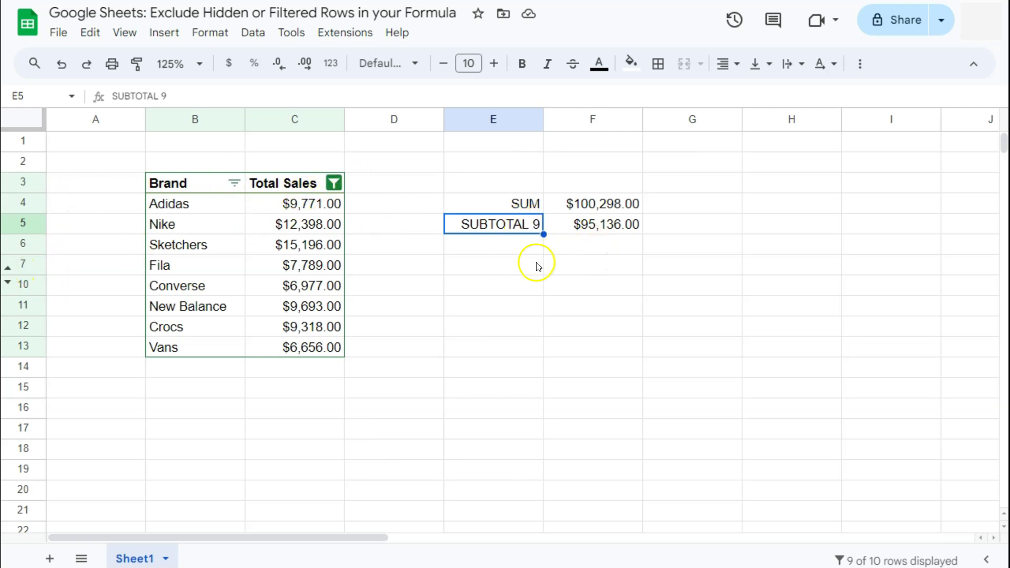
{"action": "left_click", "coordinate": [586, 247]}
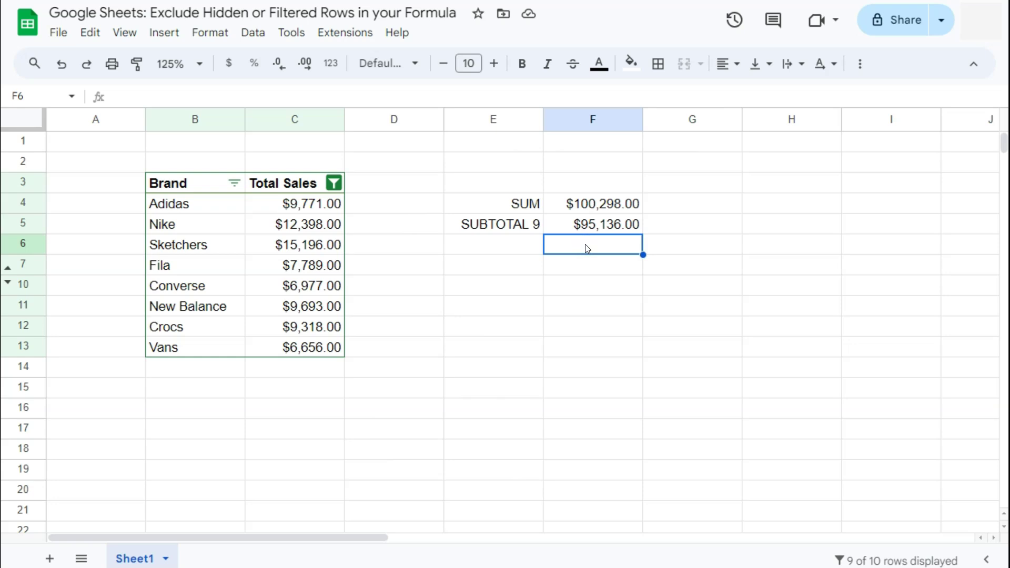
{"action": "type", "text": "=subt"}
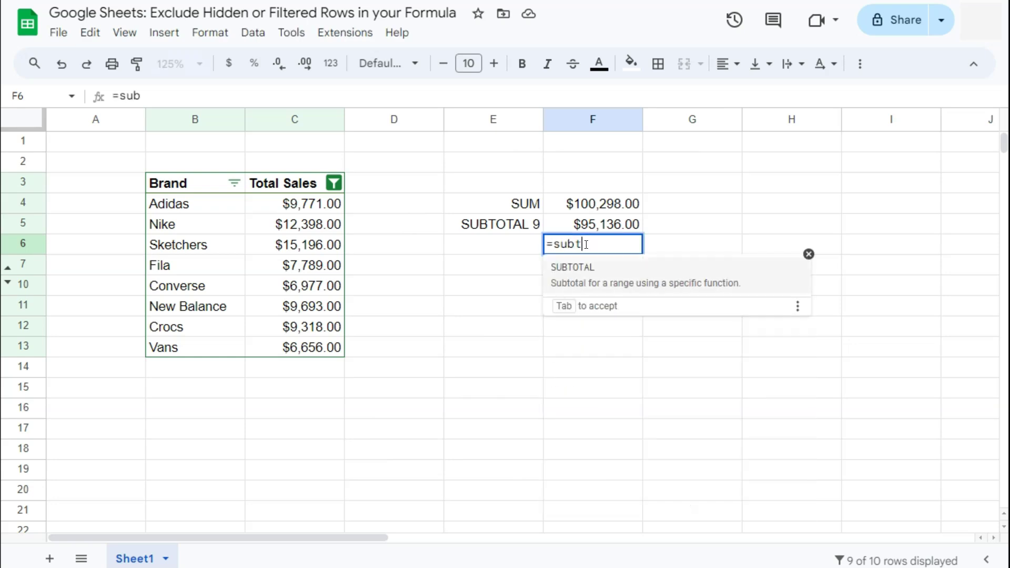
{"action": "left_click", "coordinate": [571, 279]}
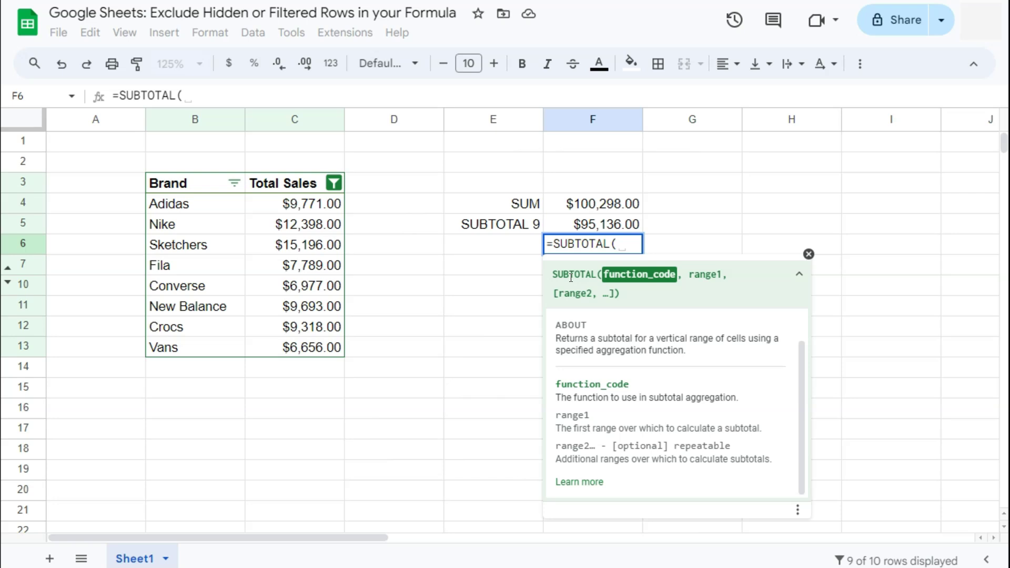
{"action": "type", "text": "9,"}
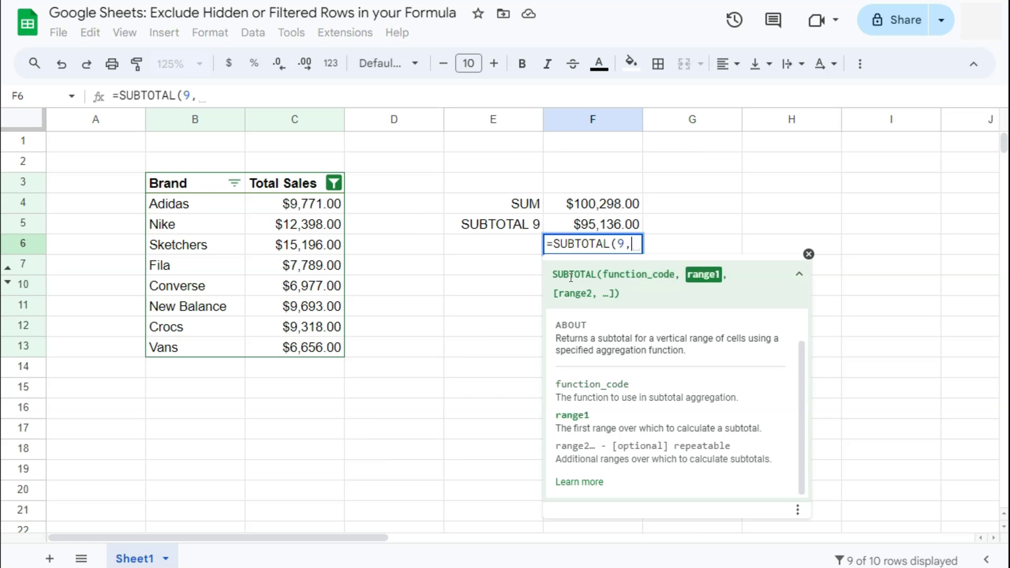
{"action": "left_click_drag", "start_coordinate": [324, 205], "coordinate": [322, 354]}
{"action": "key", "text": "Return"}
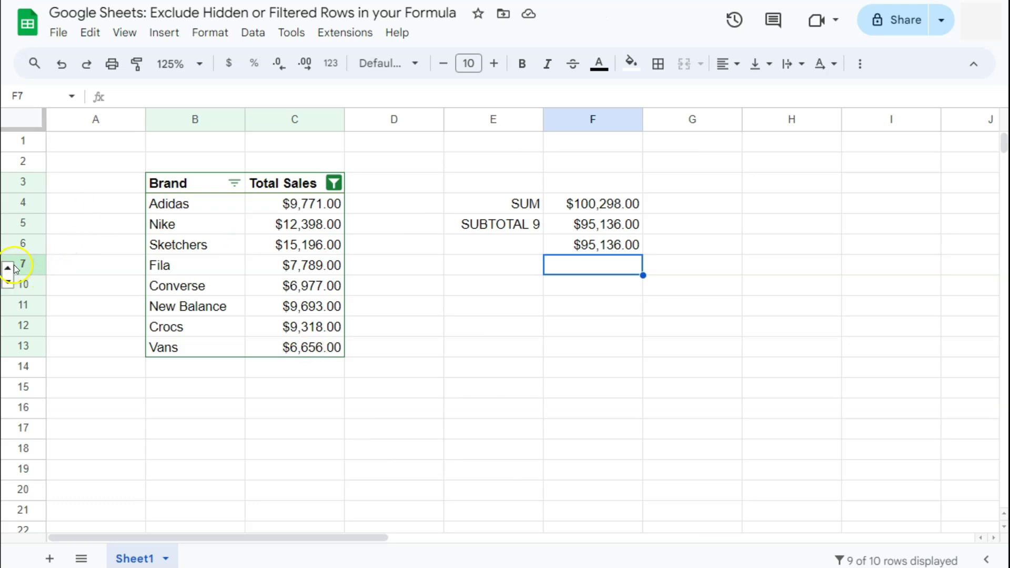
{"action": "left_click", "coordinate": [519, 229]}
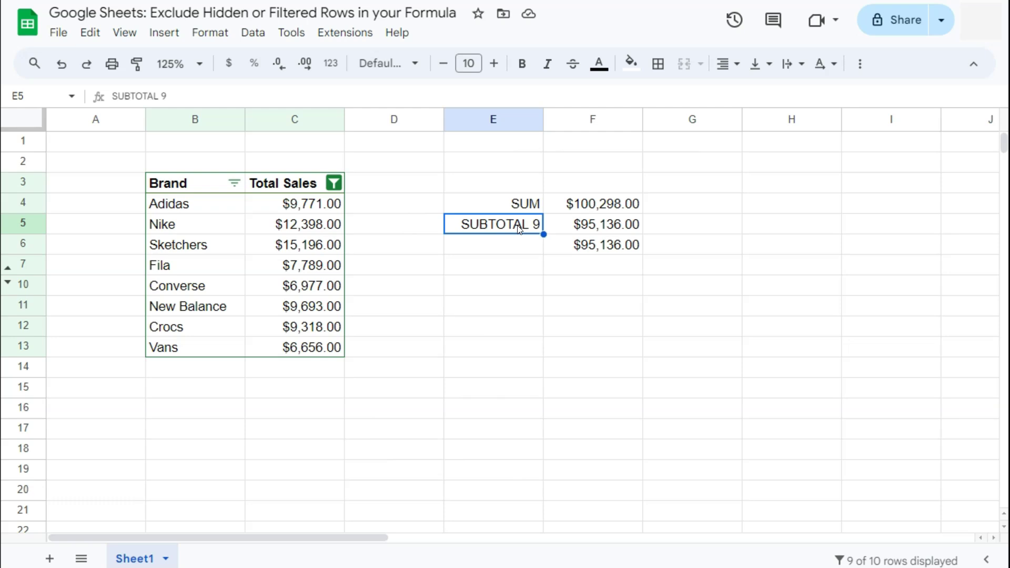
{"action": "left_click", "coordinate": [586, 245]}
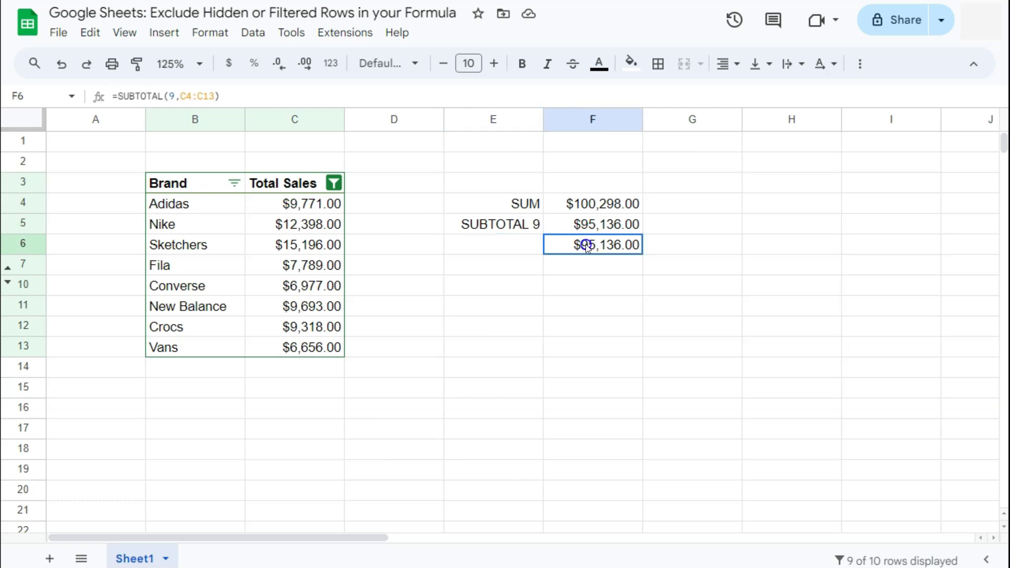
{"action": "key", "text": "Delete"}
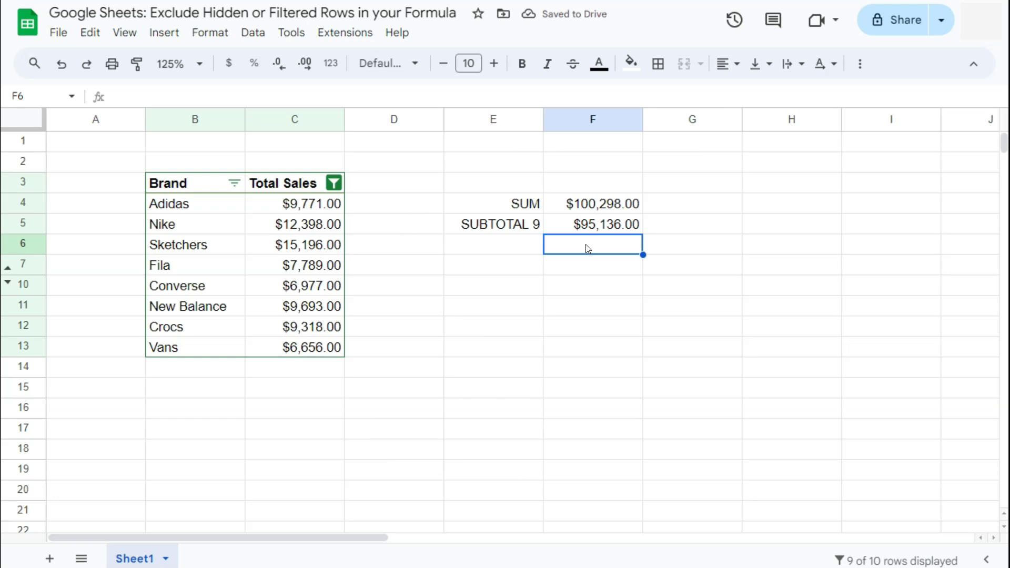
Enter =SUBTOTAL(109,C4:C13) in F6, totalling only visible sales as $77,798.00
{"action": "type", "text": "=subt"}
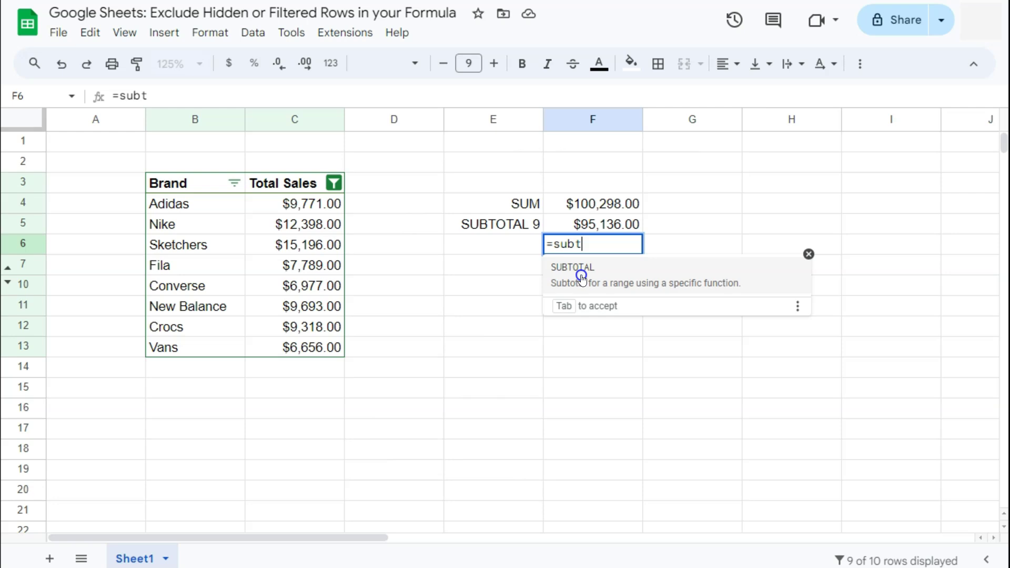
{"action": "left_click", "coordinate": [579, 269]}
{"action": "left_click", "coordinate": [614, 275]}
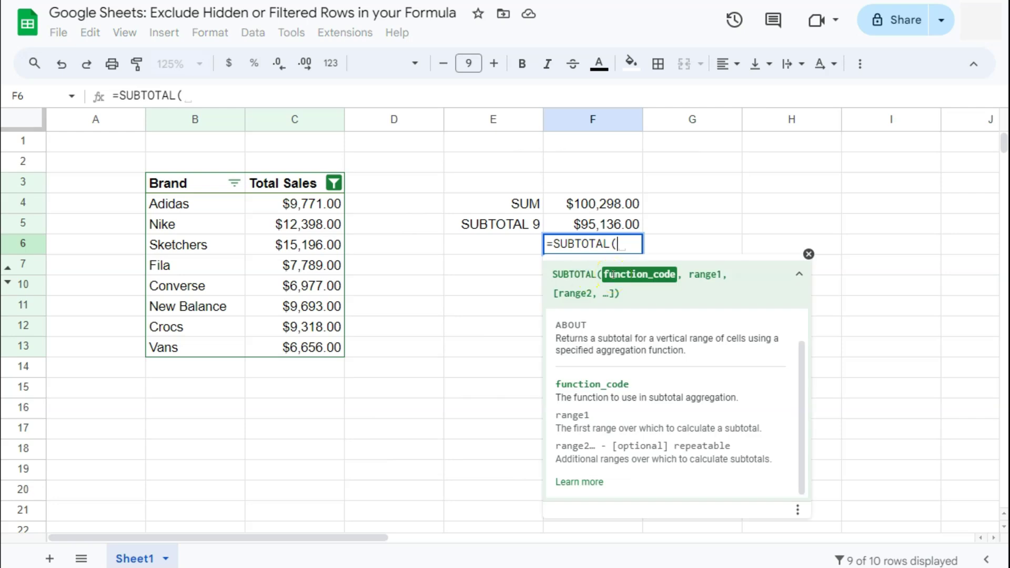
{"action": "left_click", "coordinate": [610, 274]}
{"action": "type", "text": "10"}
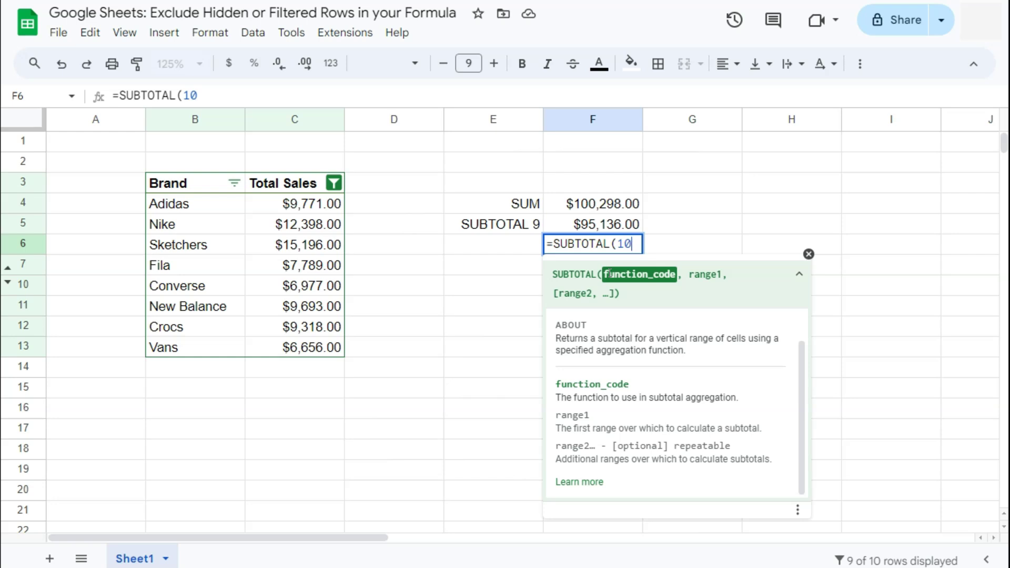
{"action": "type", "text": "9"}
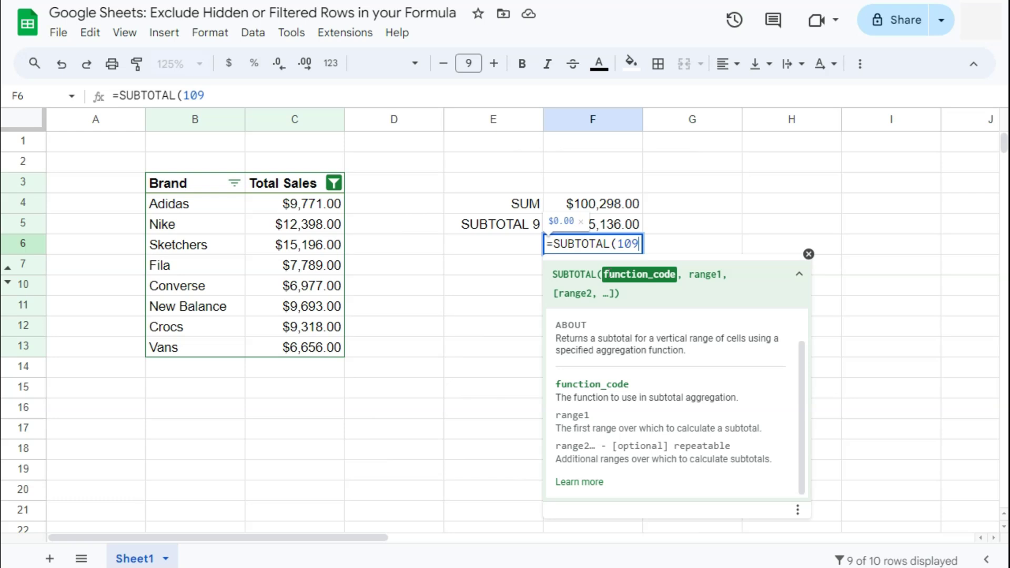
{"action": "type", "text": ","}
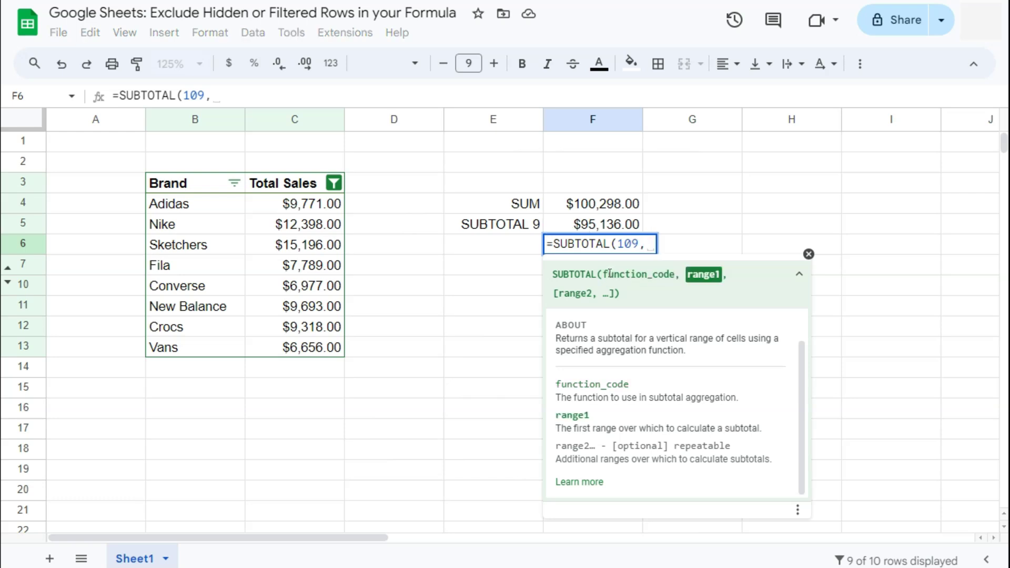
{"action": "left_click_drag", "start_coordinate": [303, 208], "coordinate": [315, 347]}
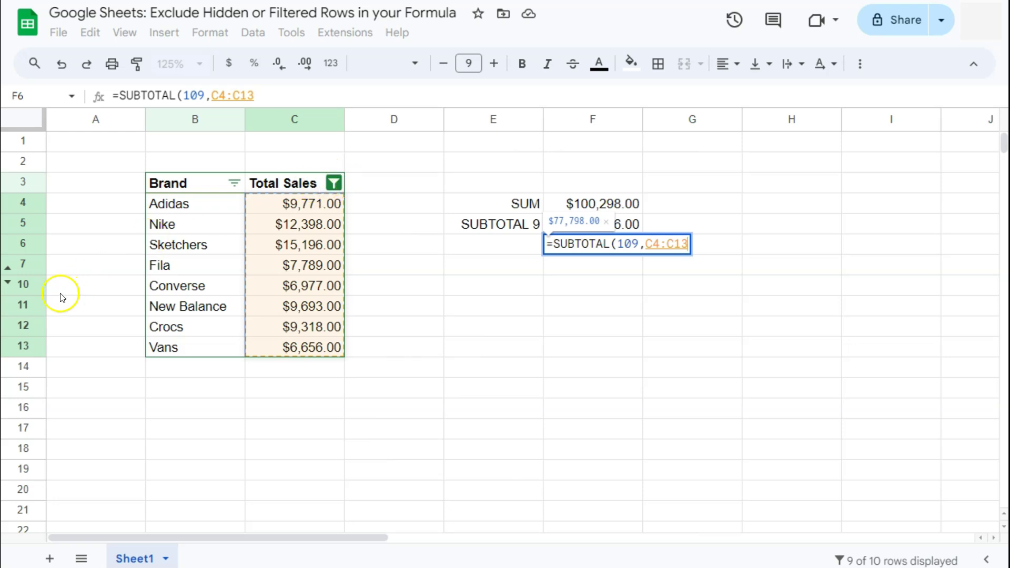
{"action": "key", "text": "Return"}
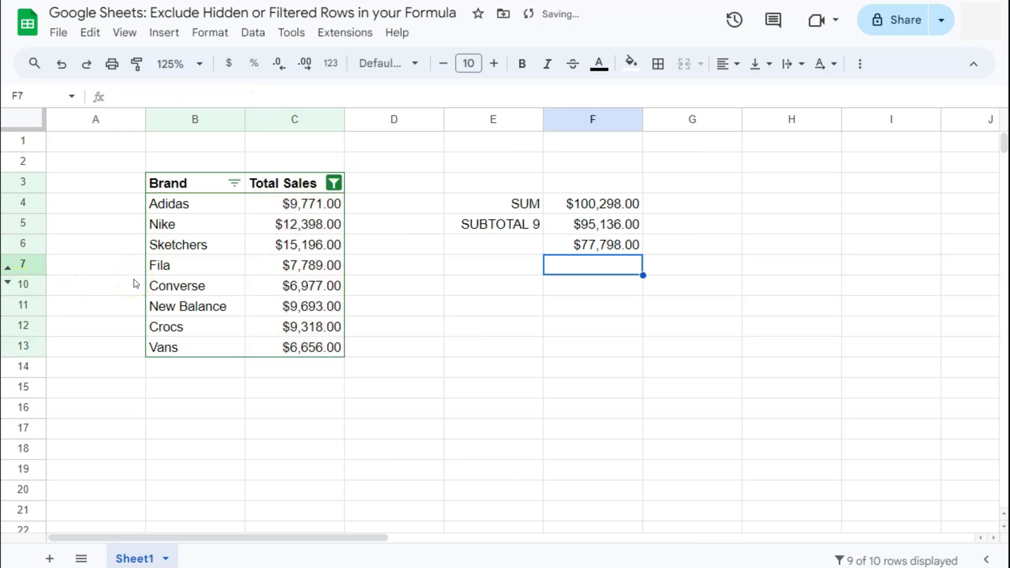
Check F6's $77,798.00 against the status-bar sum of C4:C13
{"action": "left_click", "coordinate": [590, 244]}
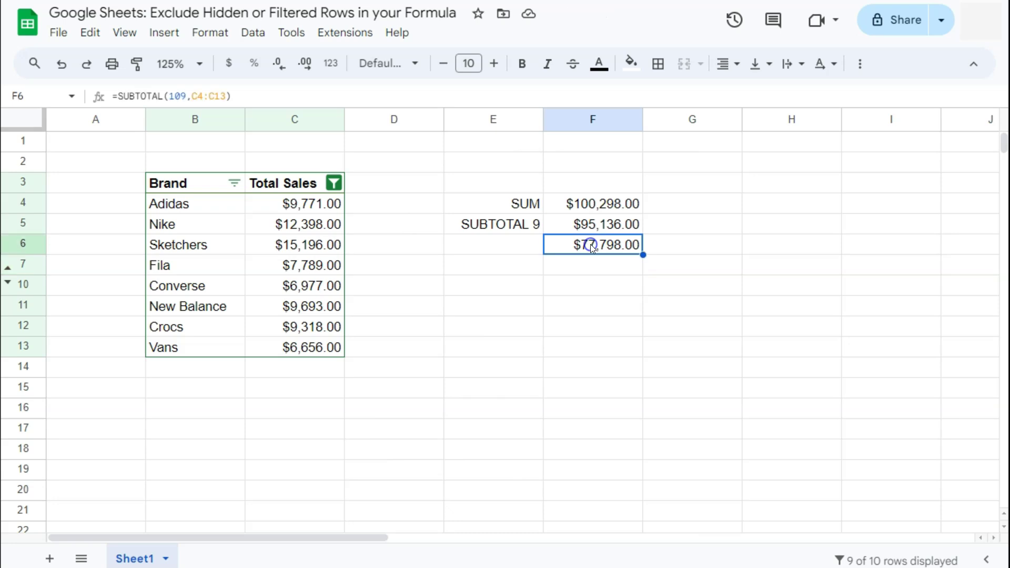
{"action": "left_click_drag", "start_coordinate": [324, 204], "coordinate": [291, 345]}
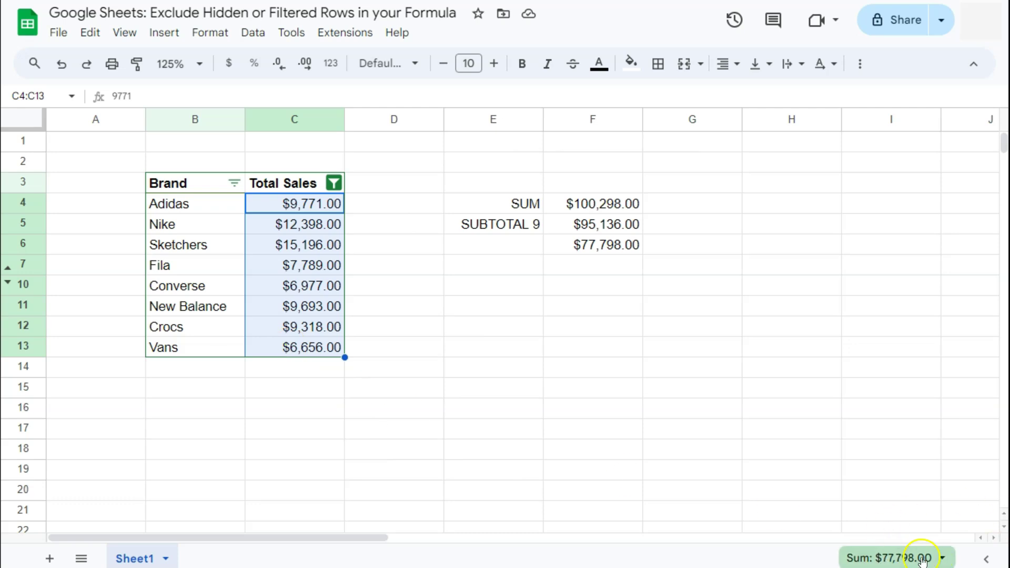
{"action": "left_click", "coordinate": [608, 244]}
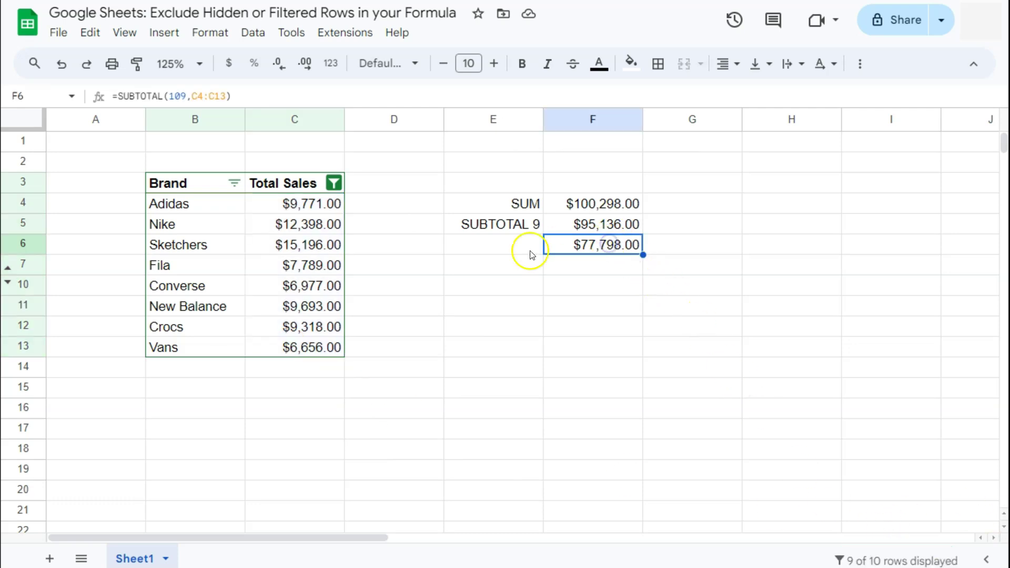
Label E6 as 'SUBTOTAL 109' beside the new total
{"action": "left_click", "coordinate": [489, 244]}
{"action": "type", "text": "SUB"}
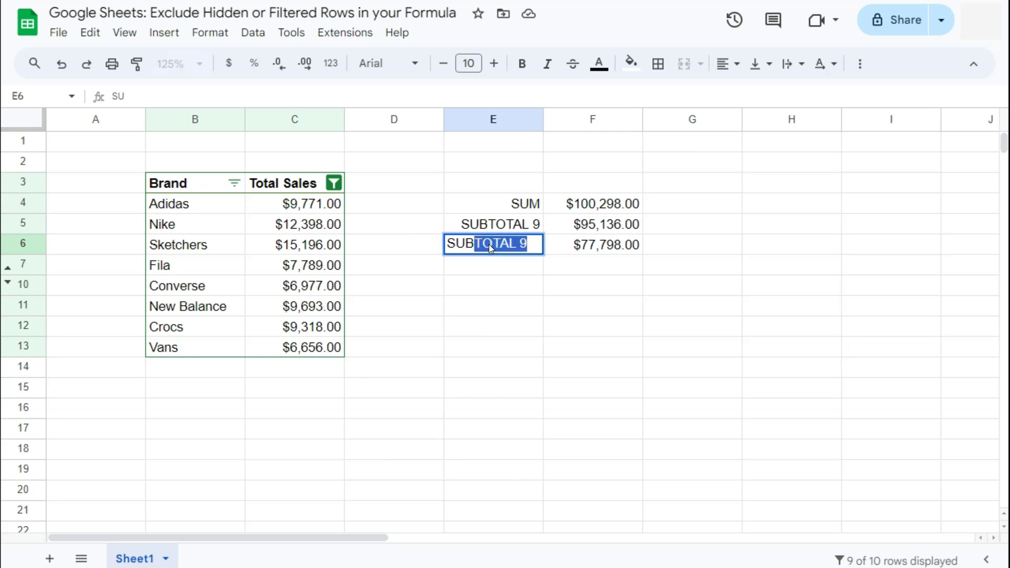
{"action": "type", "text": "TOTAL "}
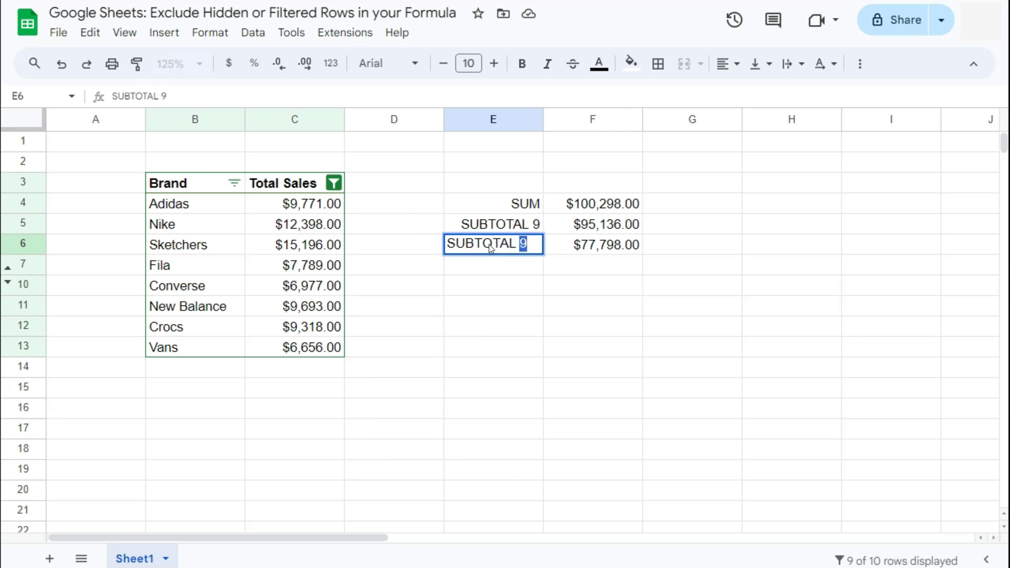
{"action": "type", "text": "109"}
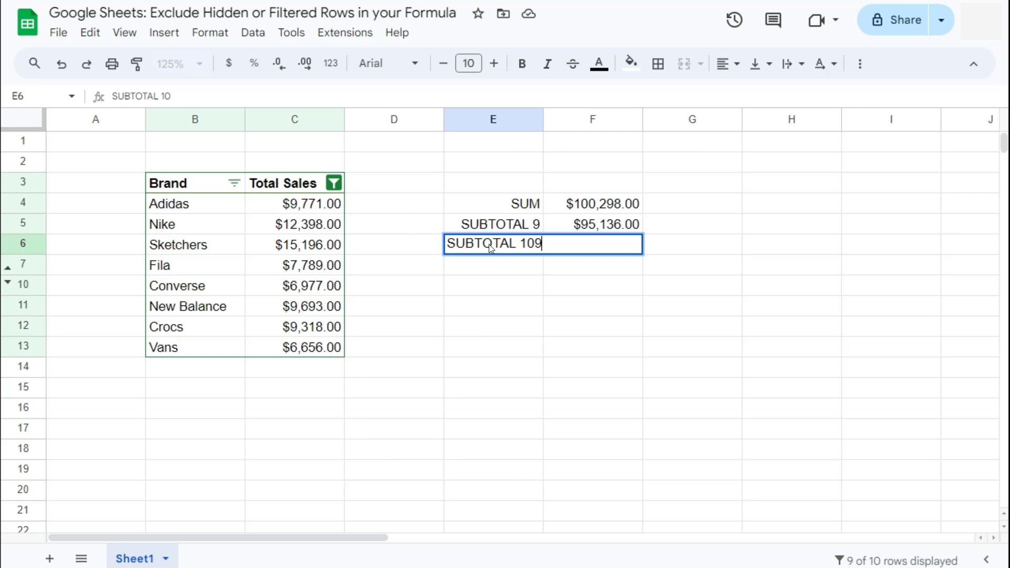
{"action": "key", "text": "Return"}
{"action": "left_click", "coordinate": [656, 268]}
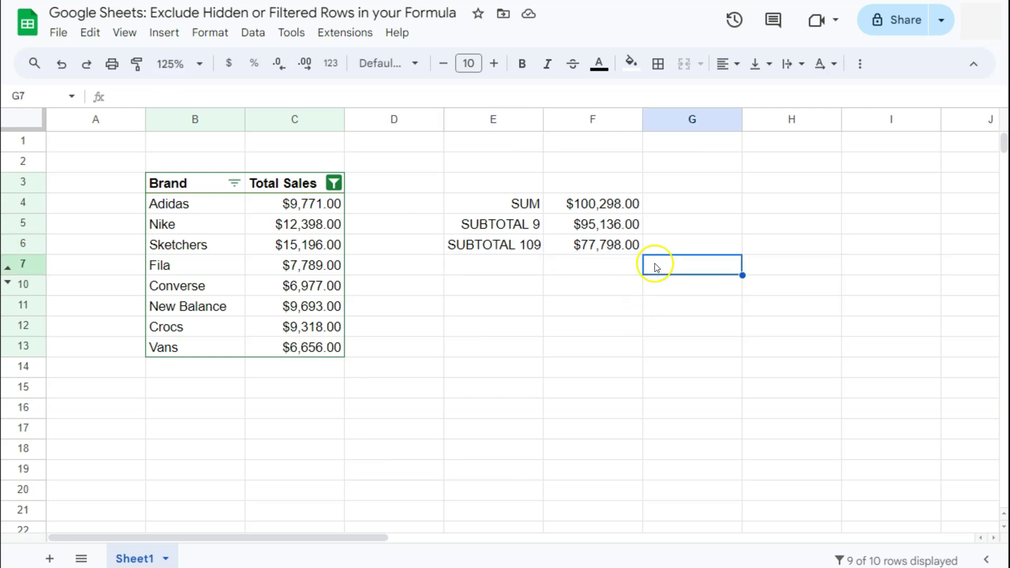